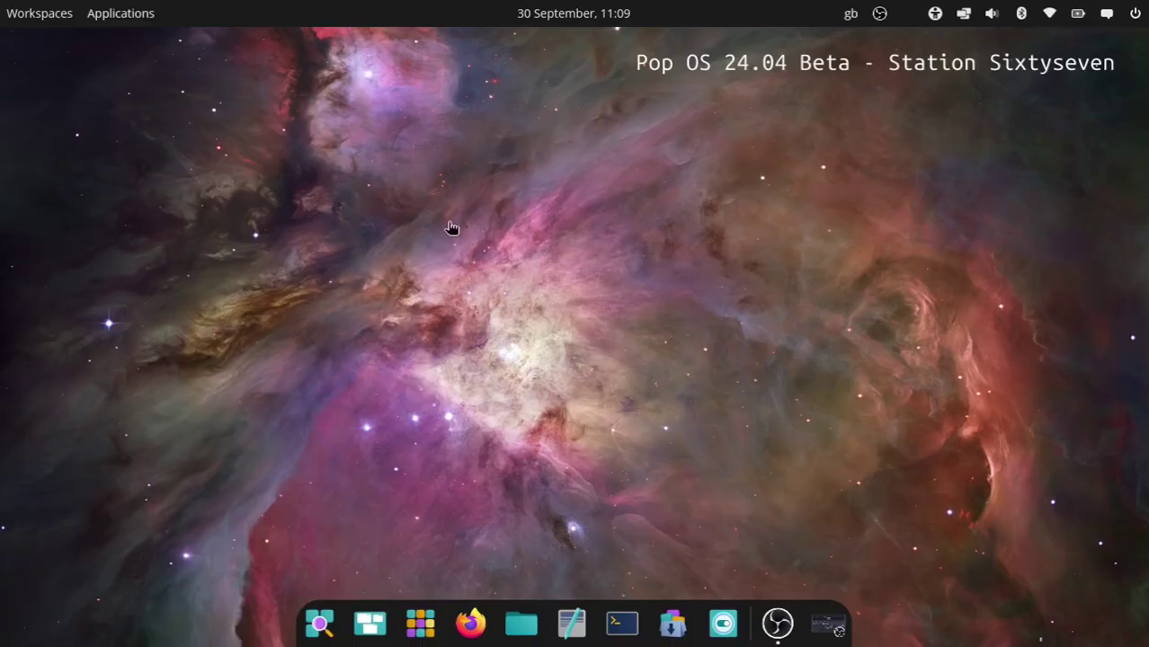
# Move the OBS window from Workspace 1 to Workspace 2 in the workspace overview and return to the desktop.
pyautogui.click(32, 16)
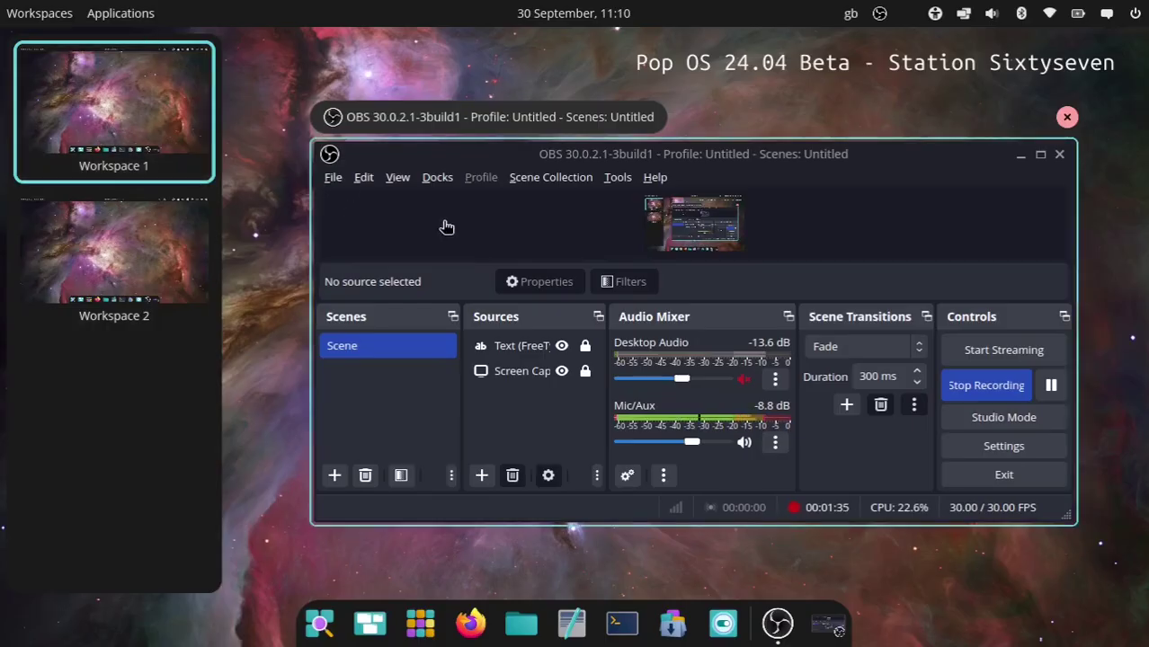
pyautogui.moveTo(444, 225); pyautogui.dragTo(108, 260)
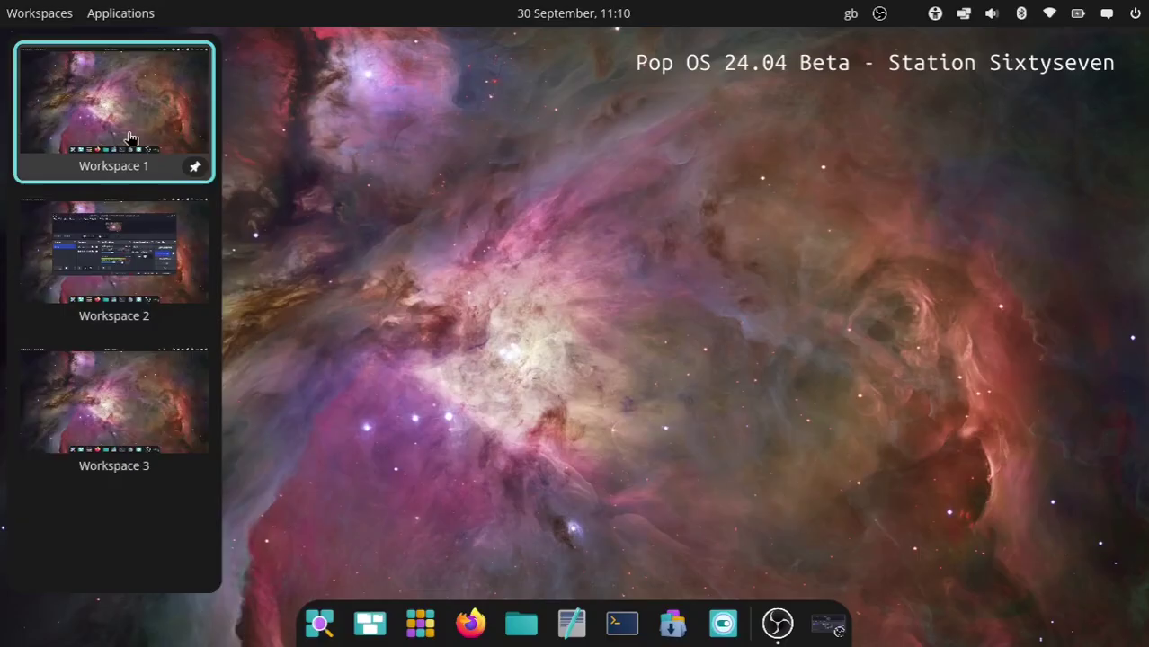
pyautogui.click(13, 7)
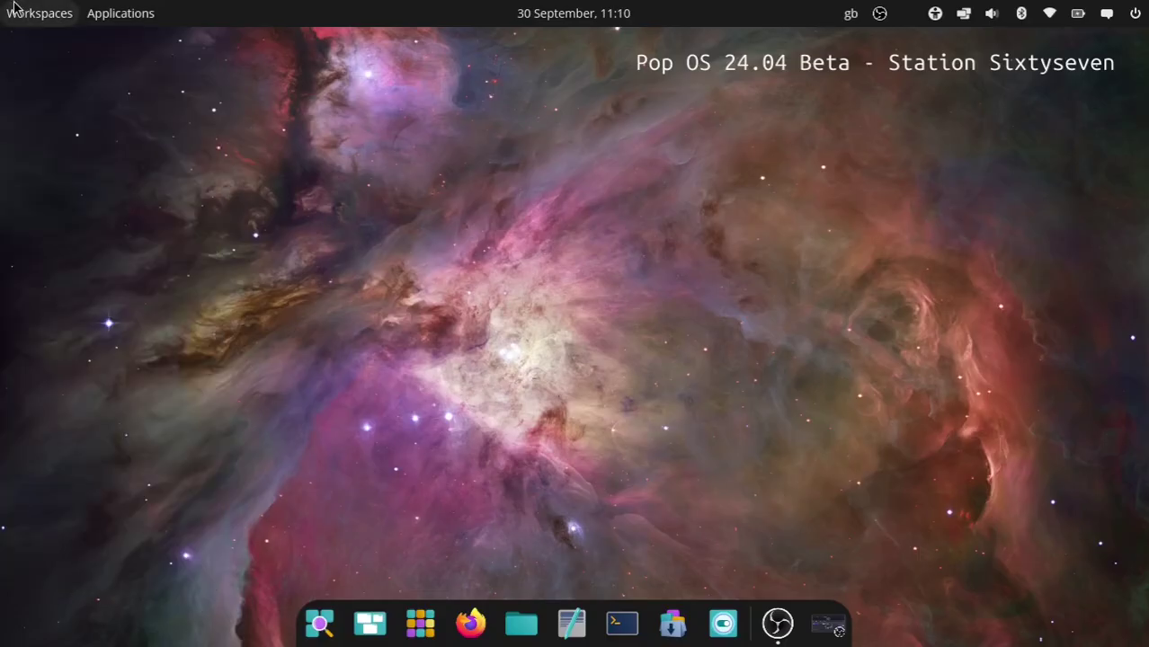
# Browse the Office and System groups in the application library and launch System Monitor.
pyautogui.click(129, 15)
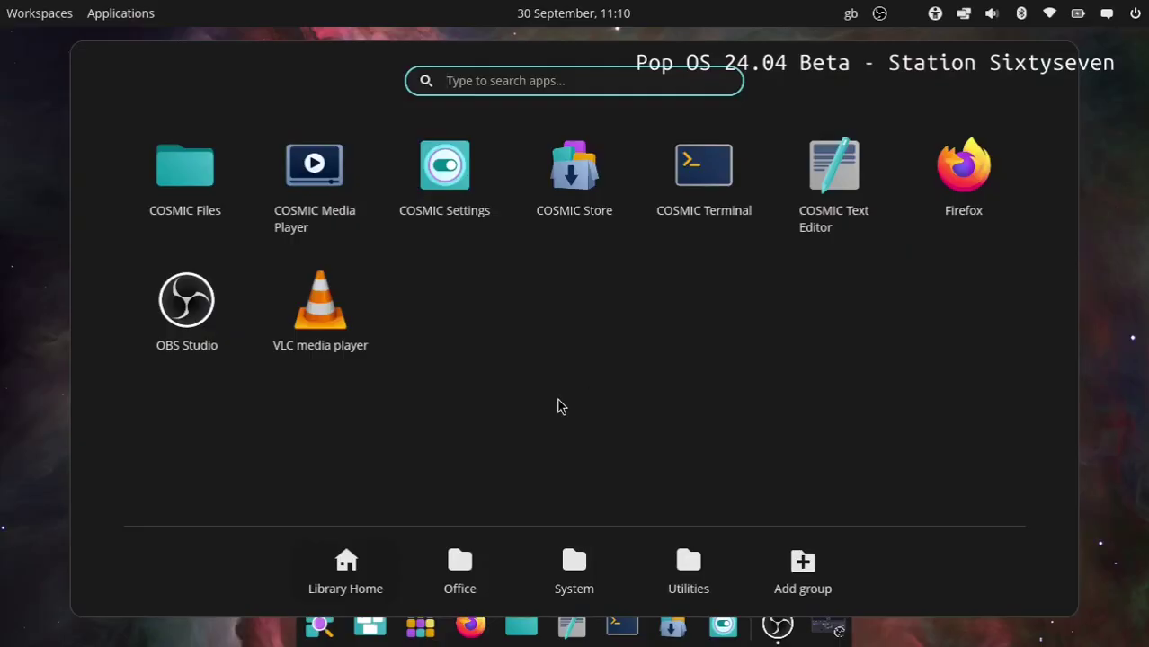
pyautogui.click(108, 14)
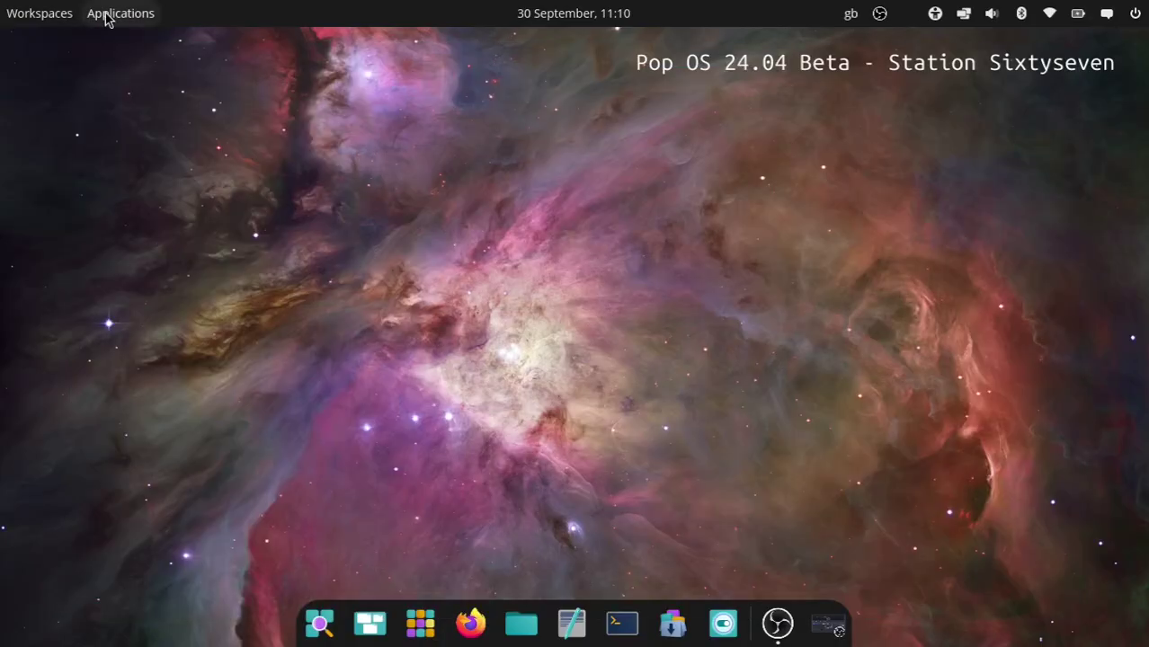
pyautogui.click(419, 628)
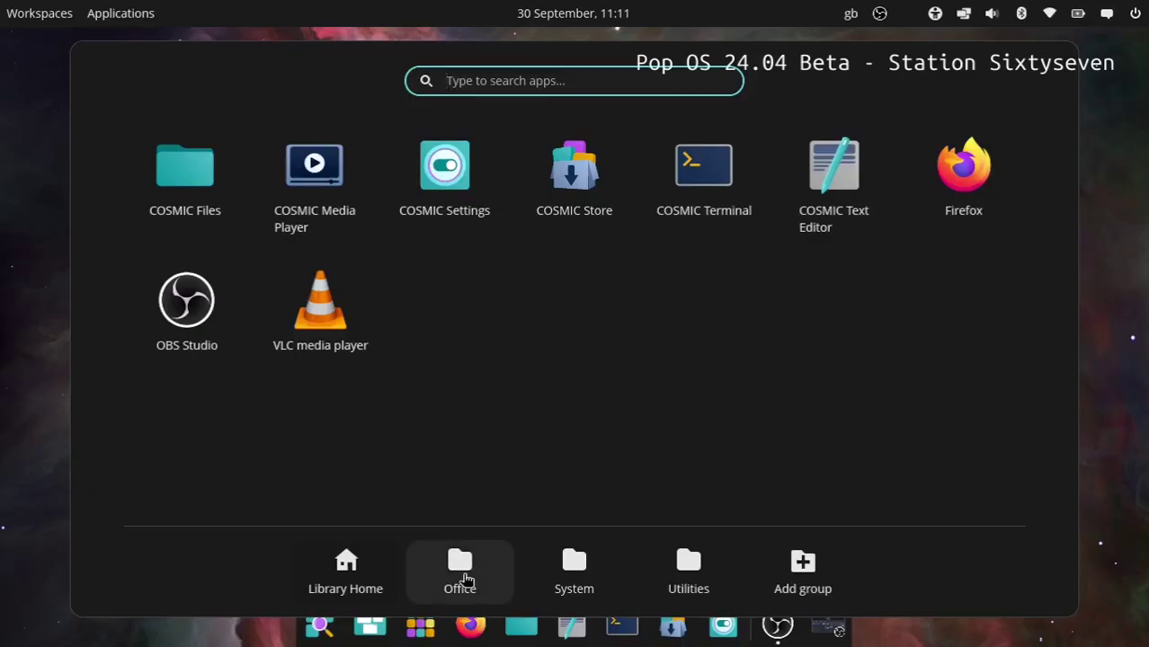
pyautogui.click(465, 578)
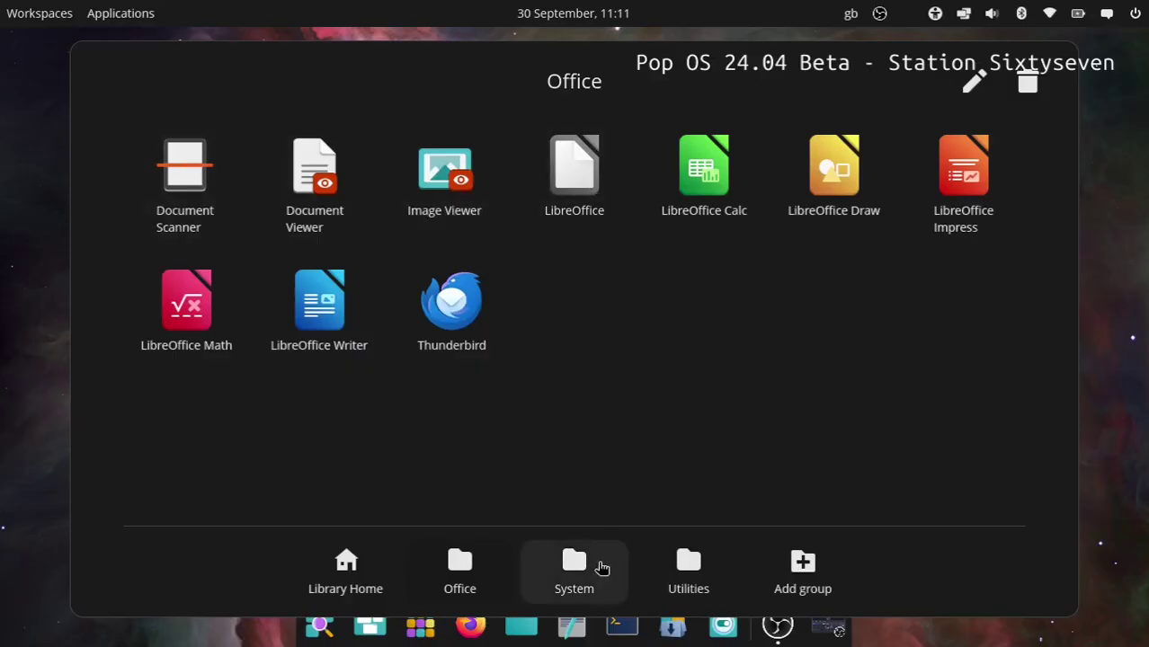
pyautogui.click(576, 564)
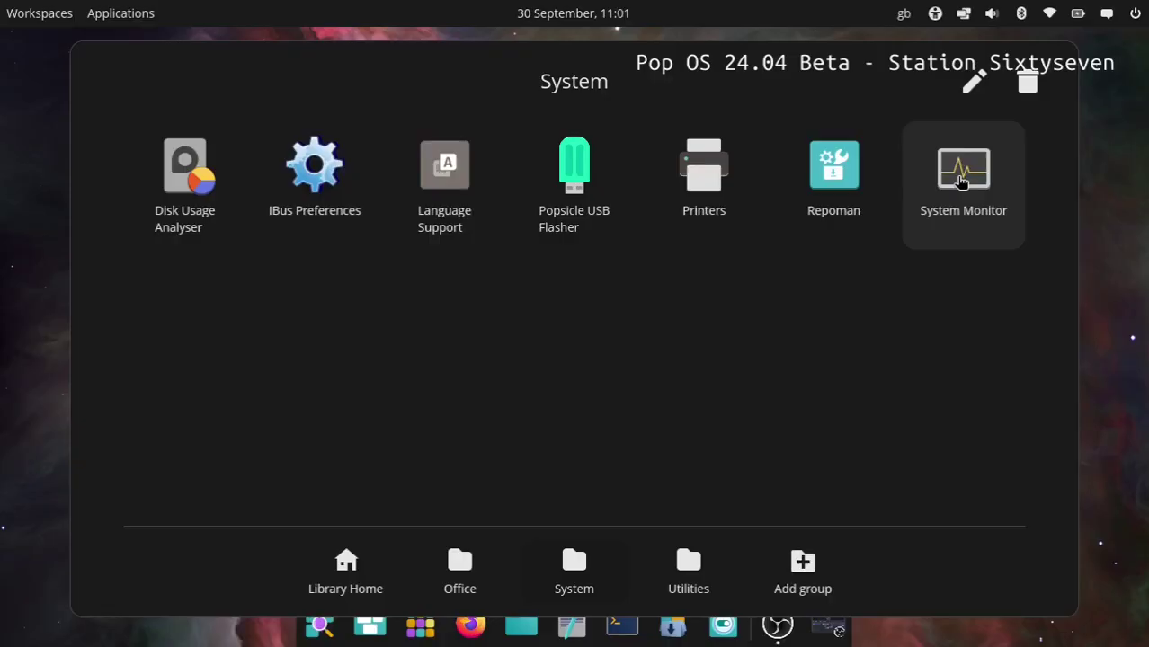
pyautogui.click(961, 181)
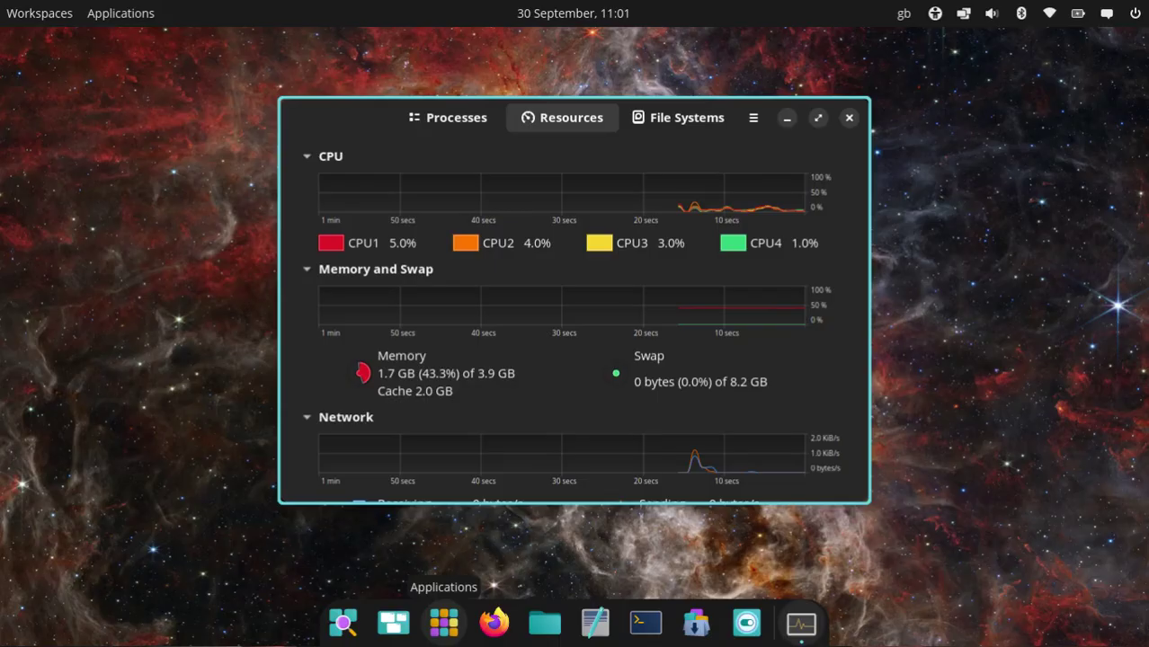
# Launch TeXInfo from the application library's Utilities group, move down three lines in its Info page, and close it.
pyautogui.click(444, 623)
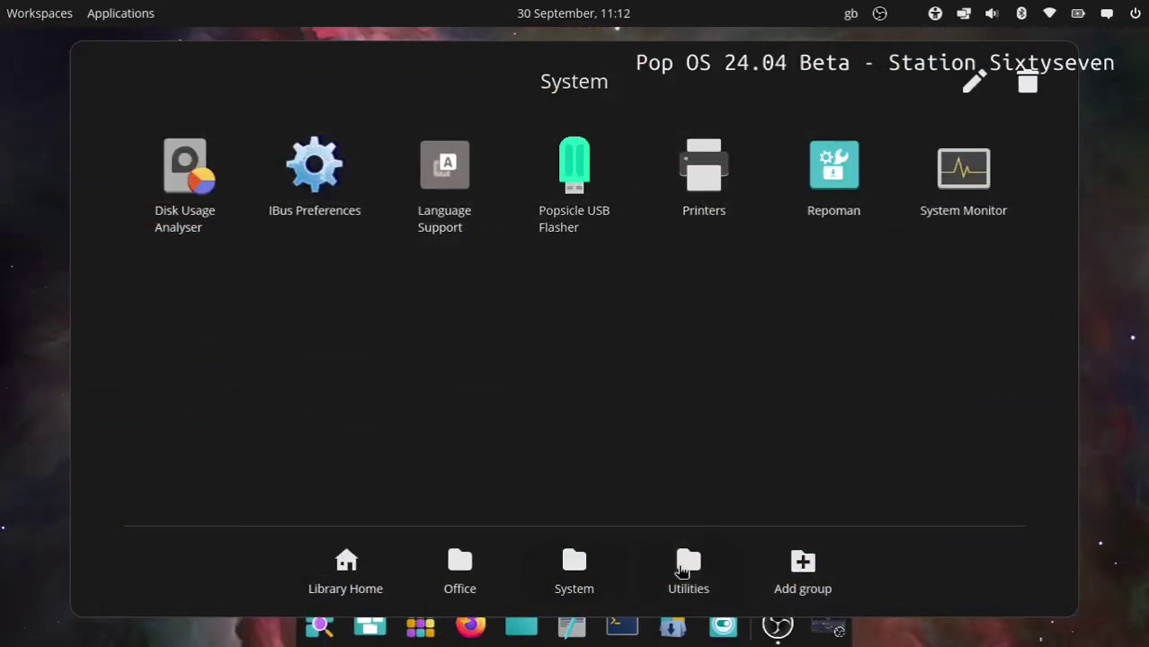
pyautogui.click(688, 571)
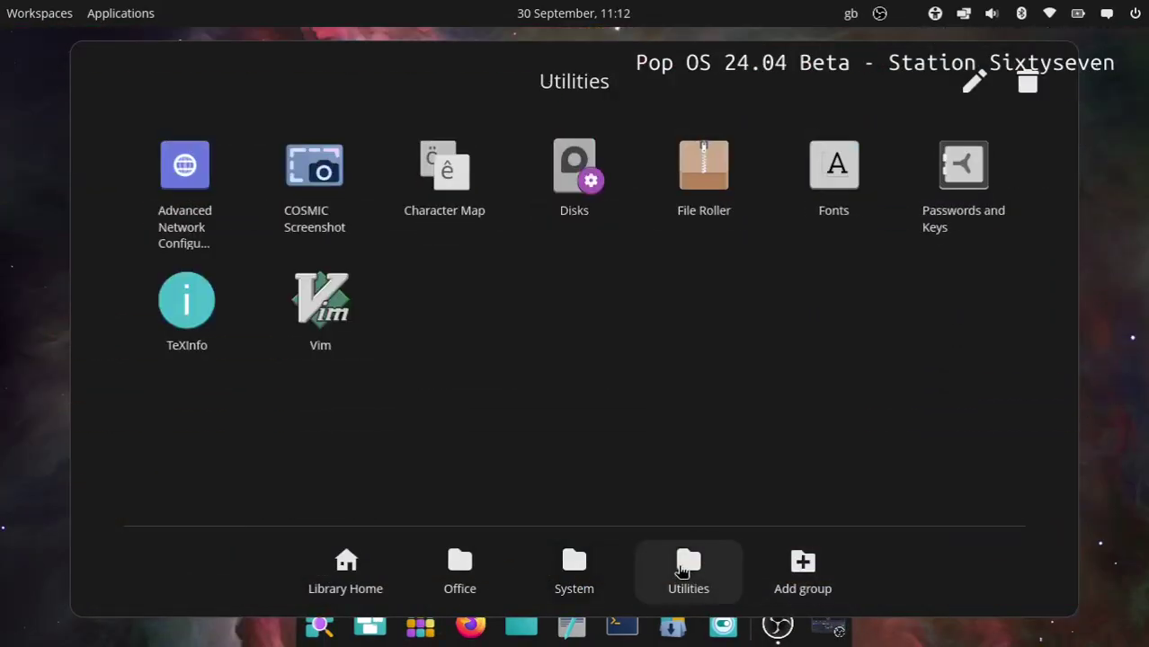
pyautogui.click(183, 306)
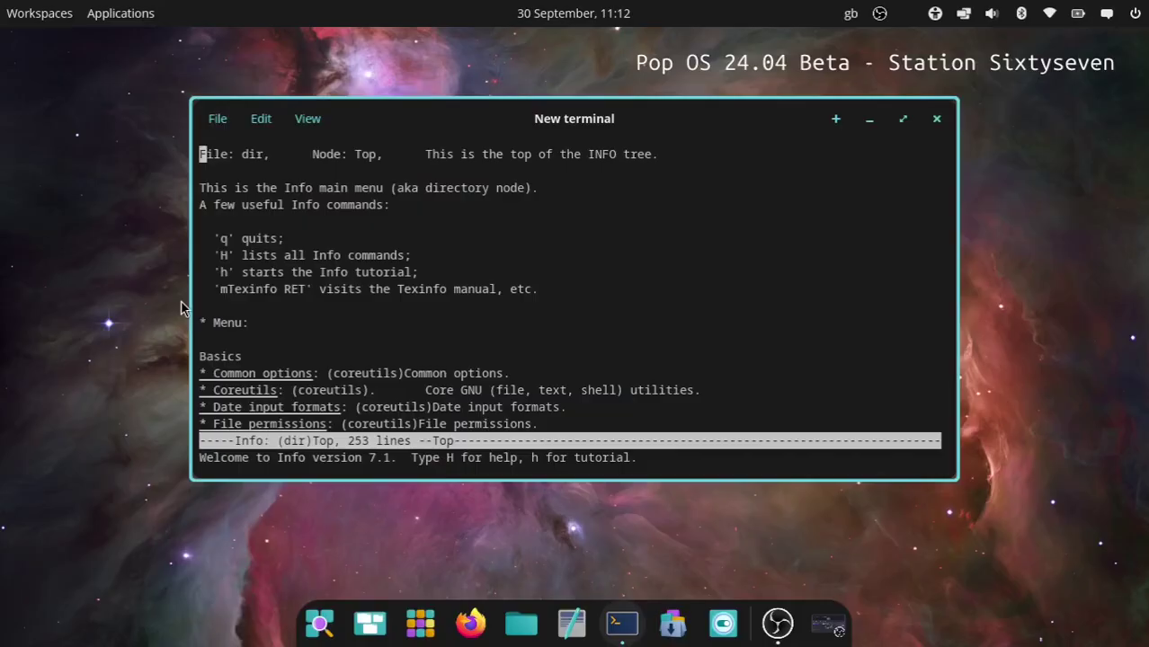
pyautogui.press('Down')
pyautogui.press('Down')
pyautogui.press('Down')
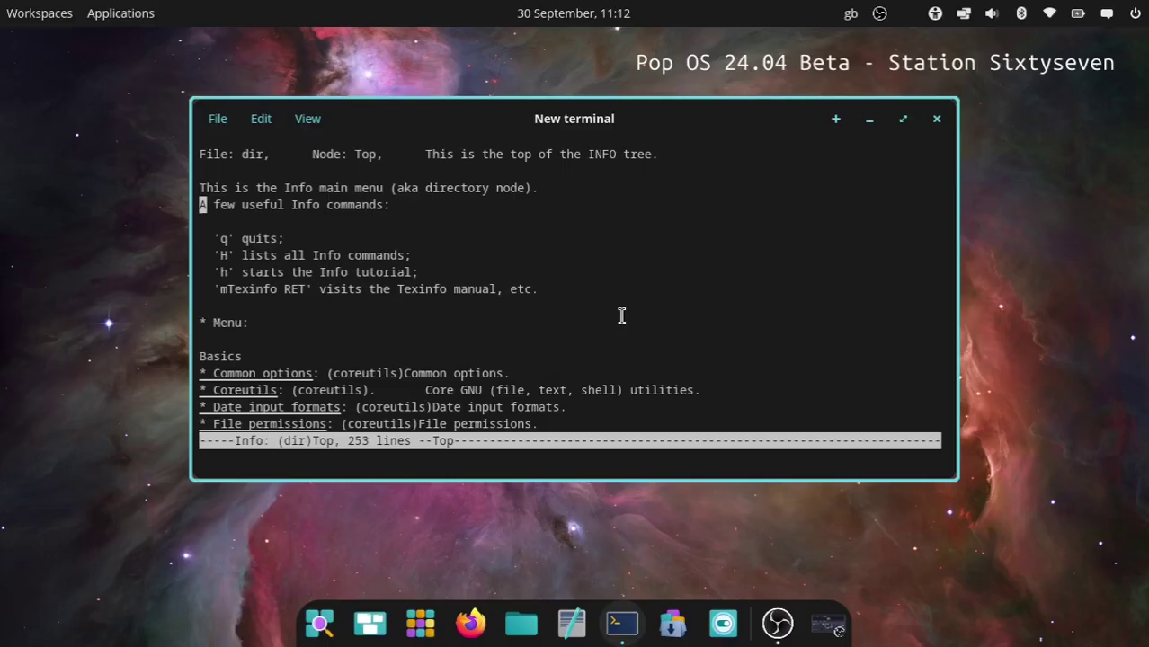
pyautogui.click(939, 120)
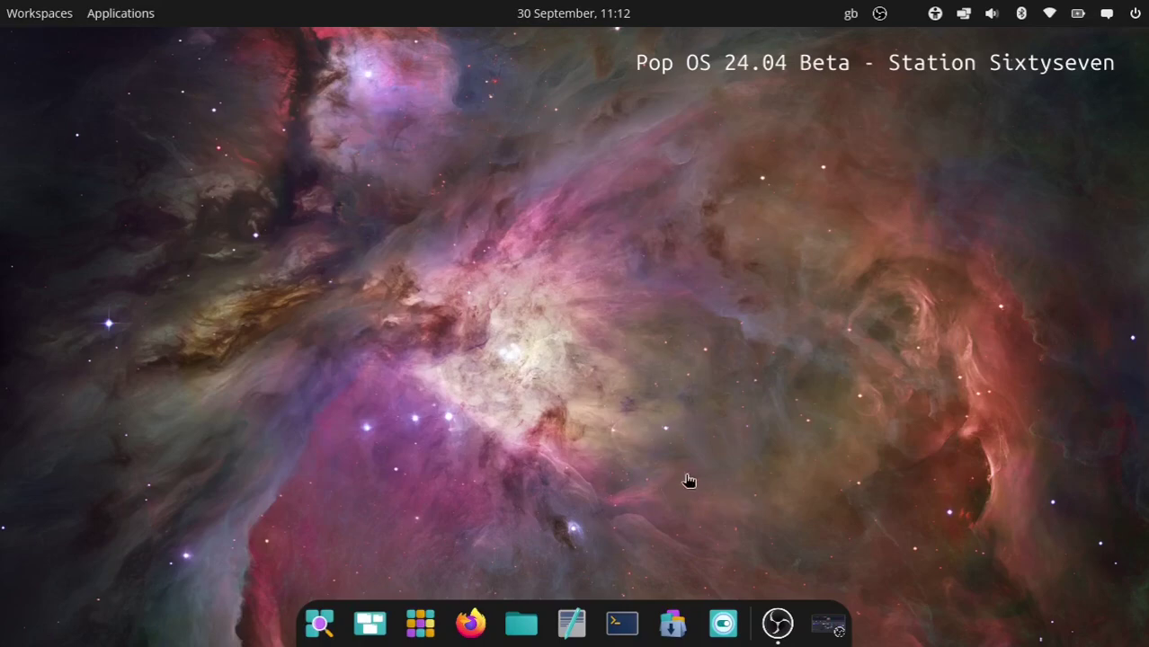
# Review the Utilities group in the application library and return to Library Home.
pyautogui.click(420, 623)
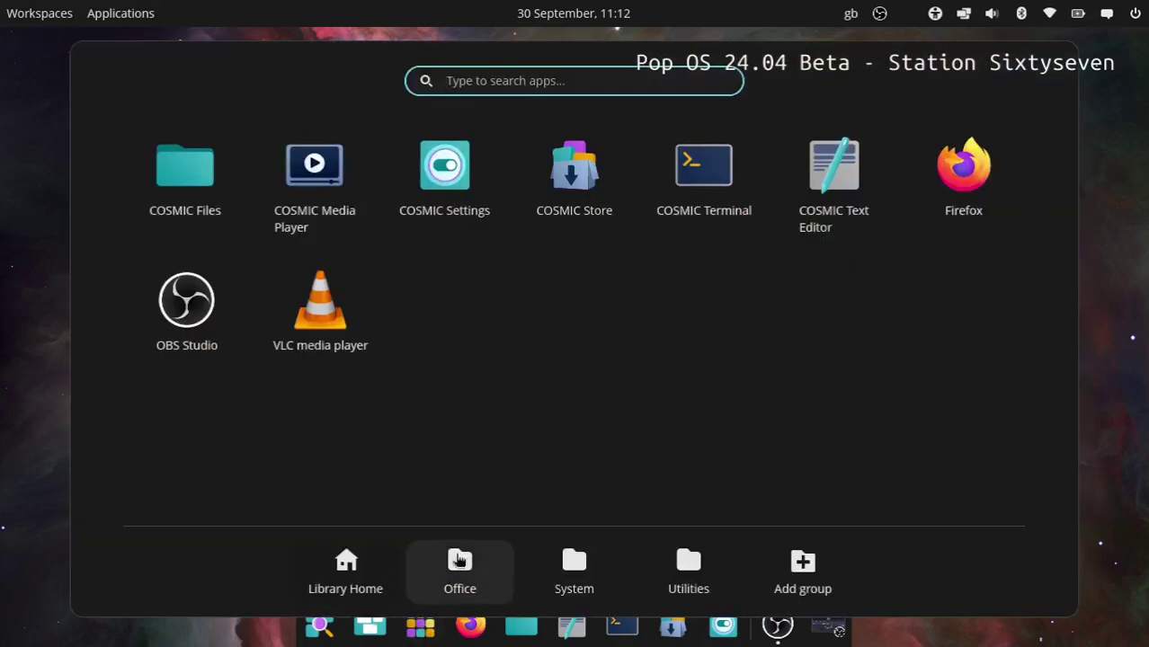
pyautogui.click(688, 566)
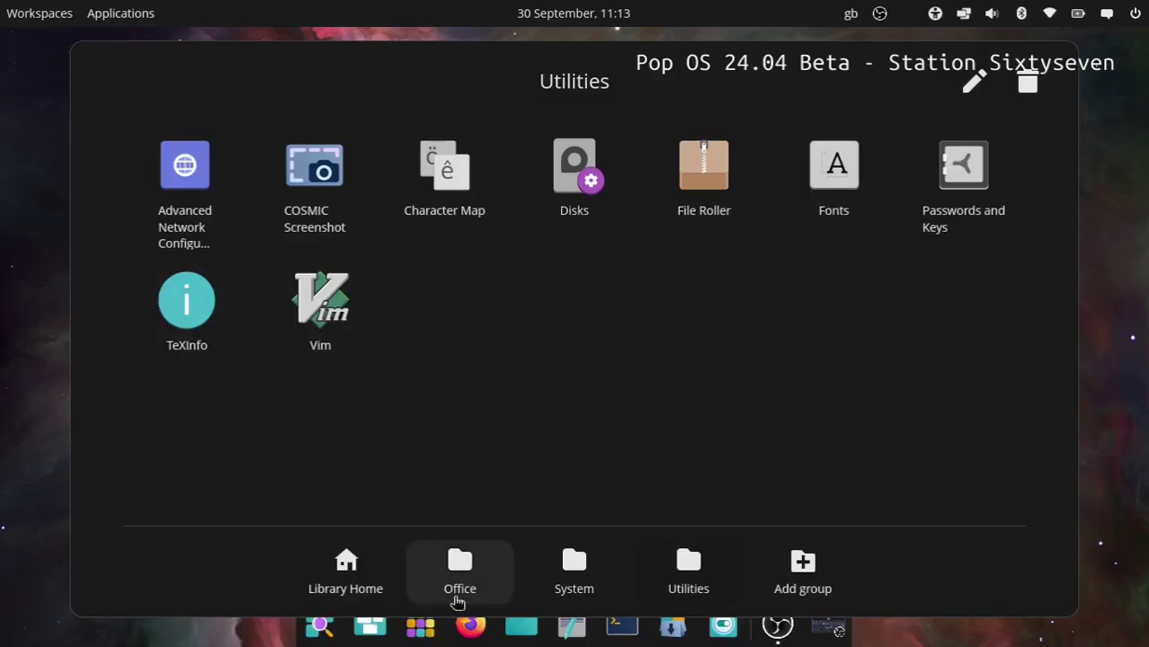
pyautogui.click(352, 562)
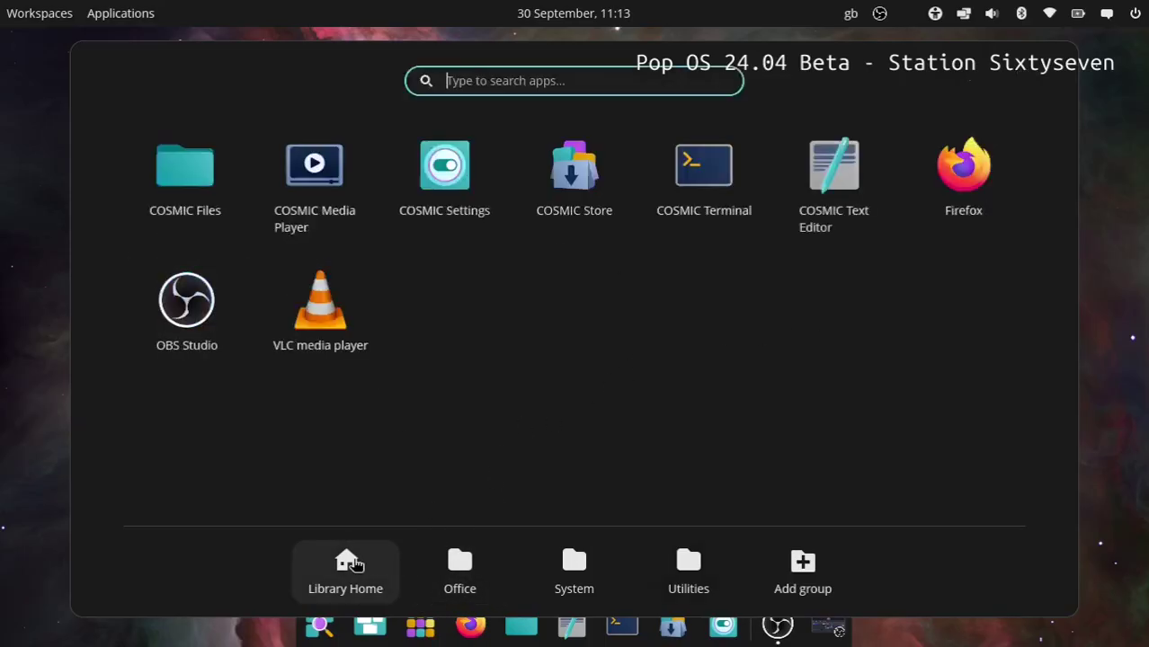
# Launch COSMIC Store maximized and browse its Explore page and Create category.
pyautogui.click(552, 188)
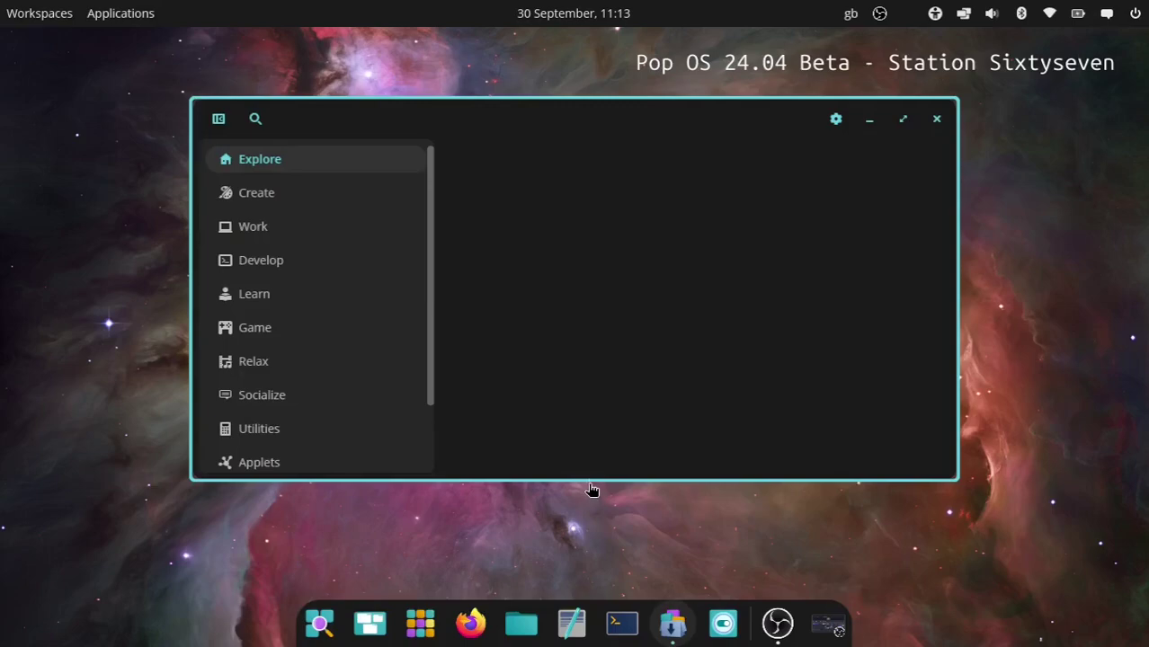
pyautogui.click(904, 119)
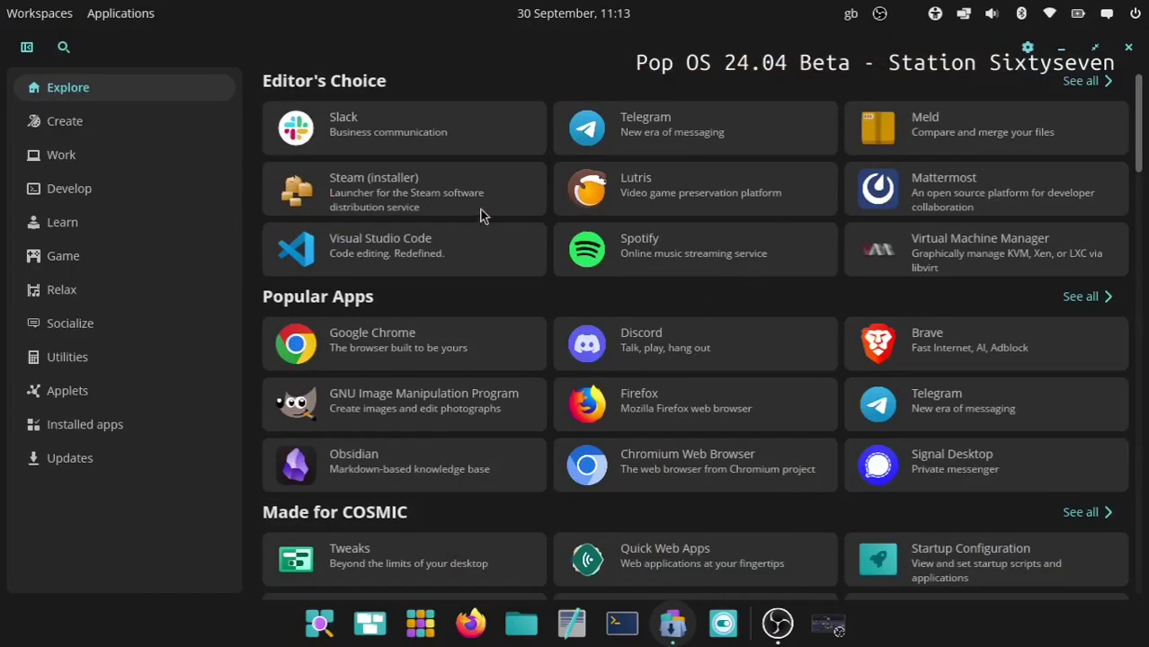
pyautogui.scroll(-5, 700, 272)
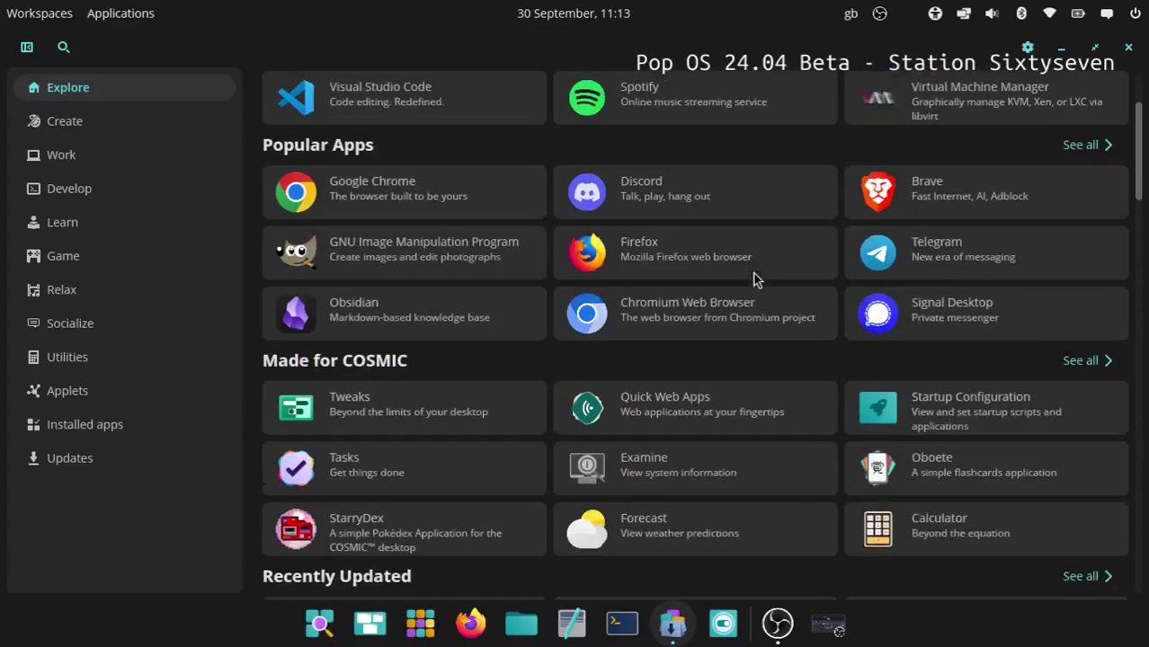
pyautogui.scroll(-6, 731, 301)
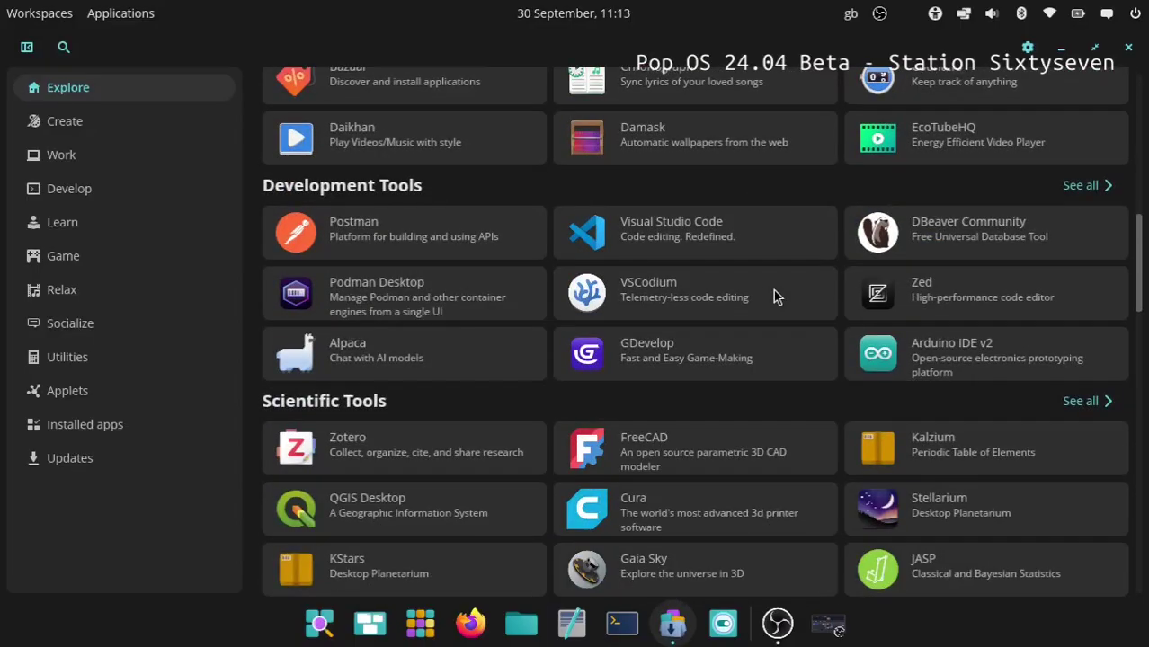
pyautogui.click(65, 120)
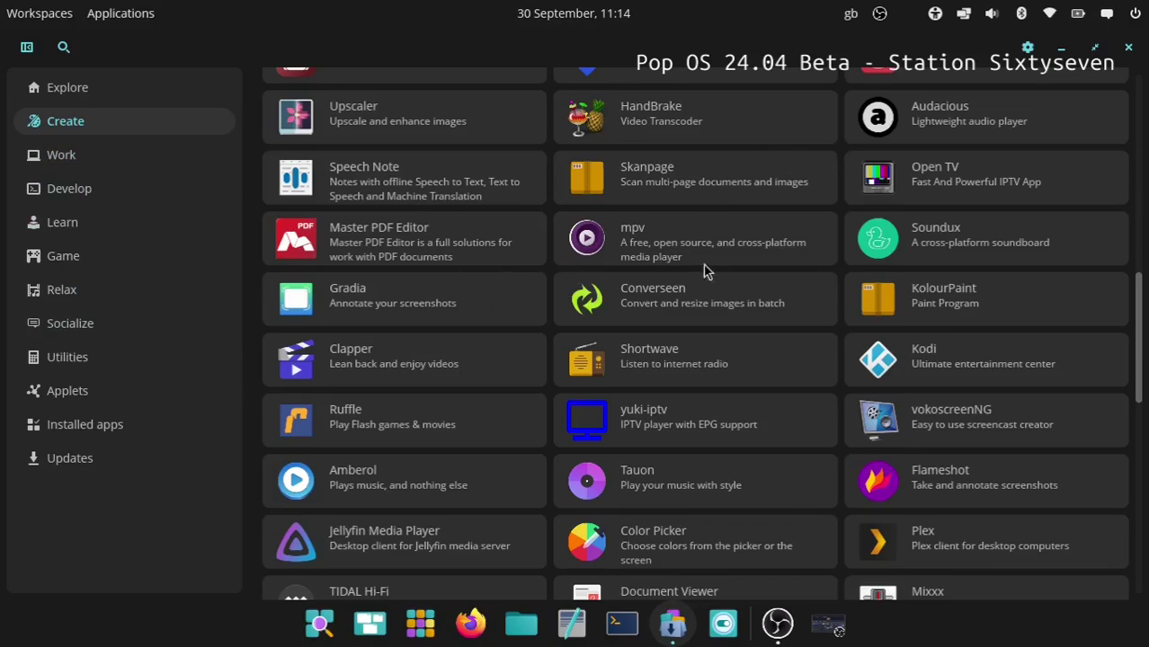
# Read through the mpv details page from the Create category and return to the app list.
pyautogui.click(592, 247)
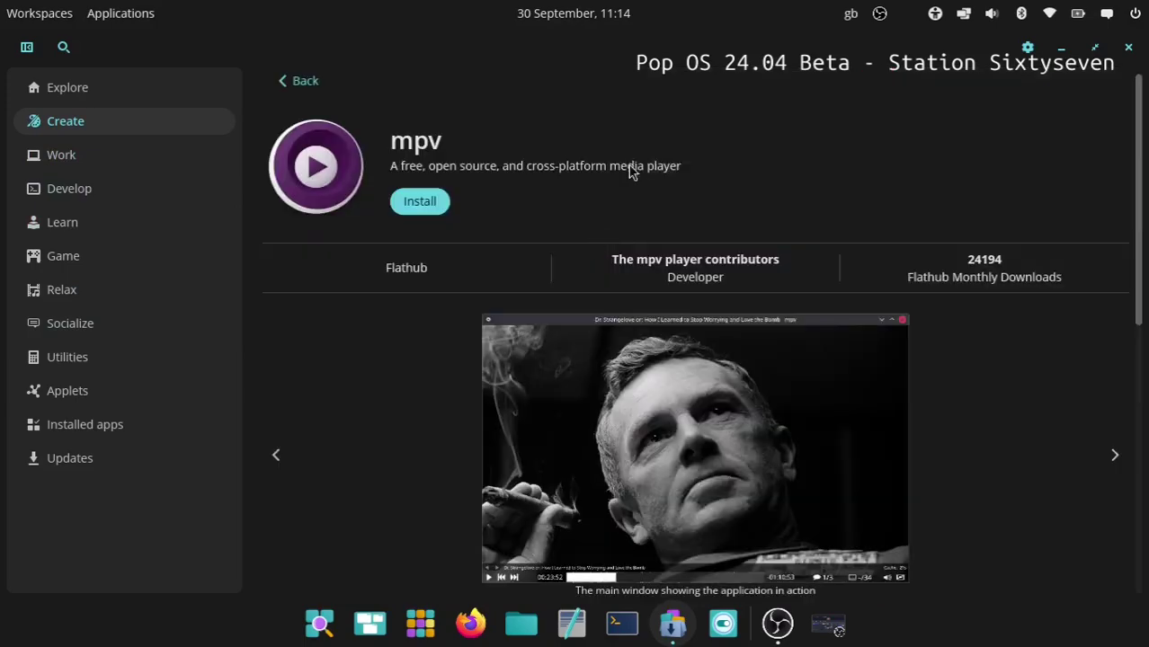
pyautogui.scroll(-2, 1030, 385)
pyautogui.scroll(-9, 1027, 384)
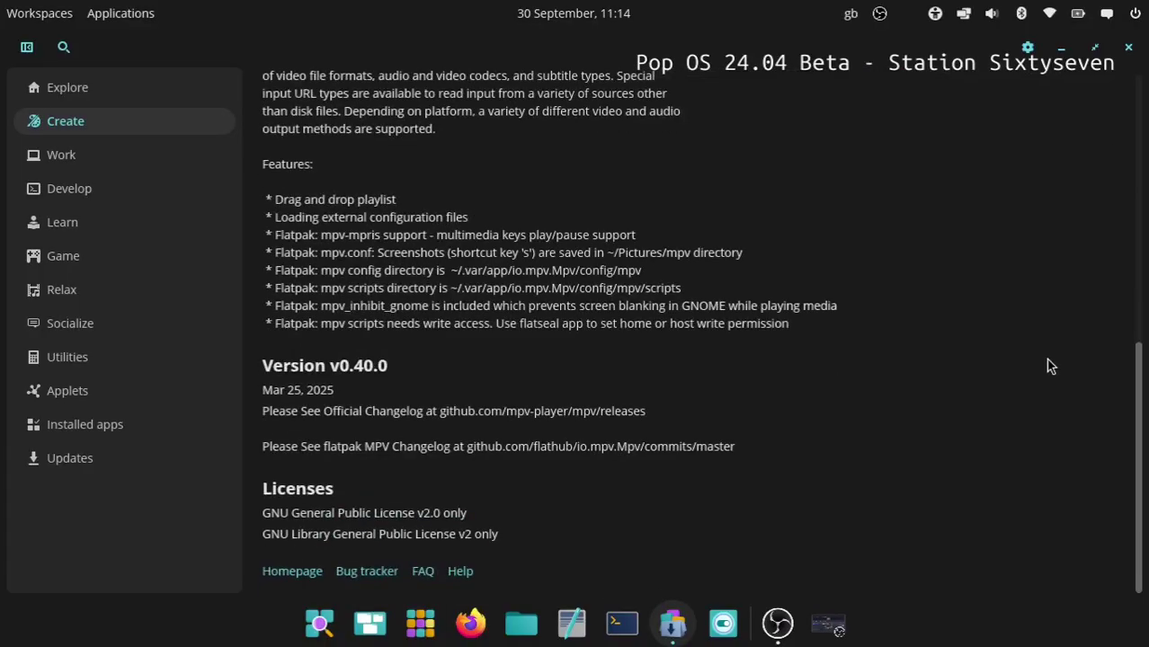
pyautogui.scroll(11, 1048, 364)
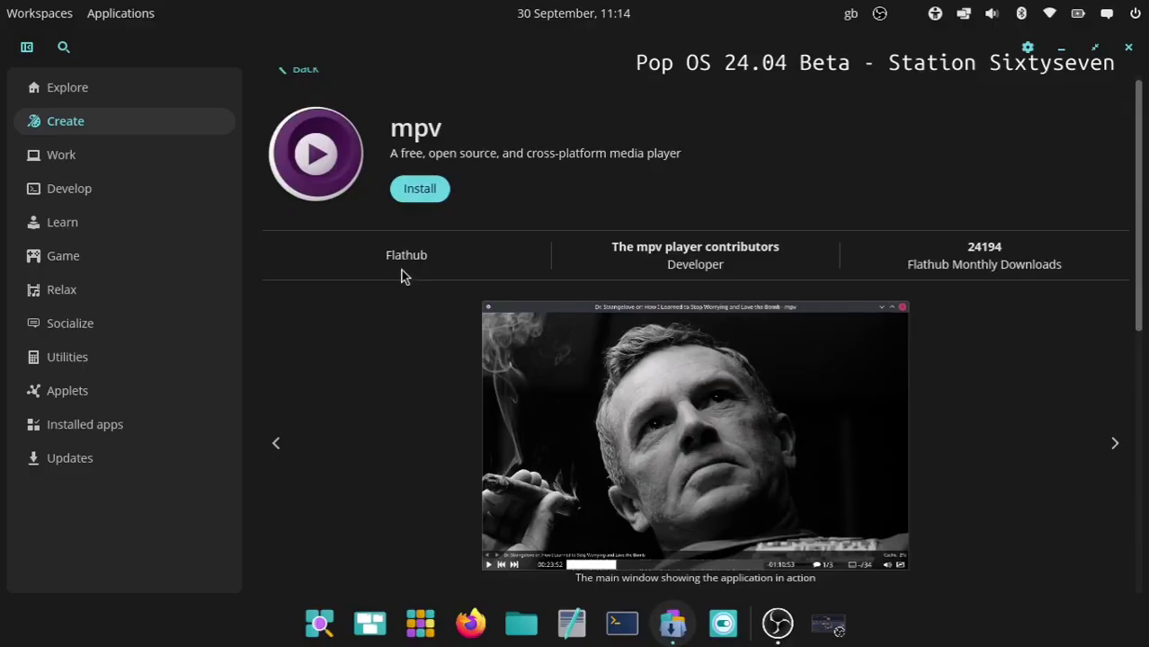
pyautogui.scroll(1, 364, 355)
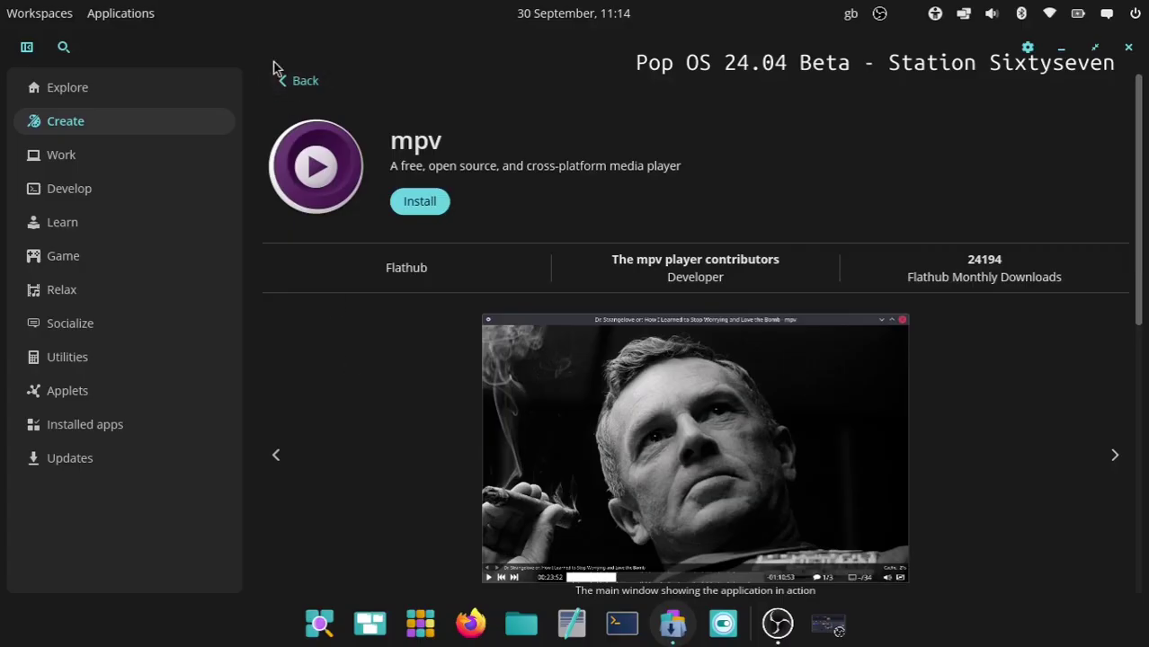
pyautogui.click(293, 88)
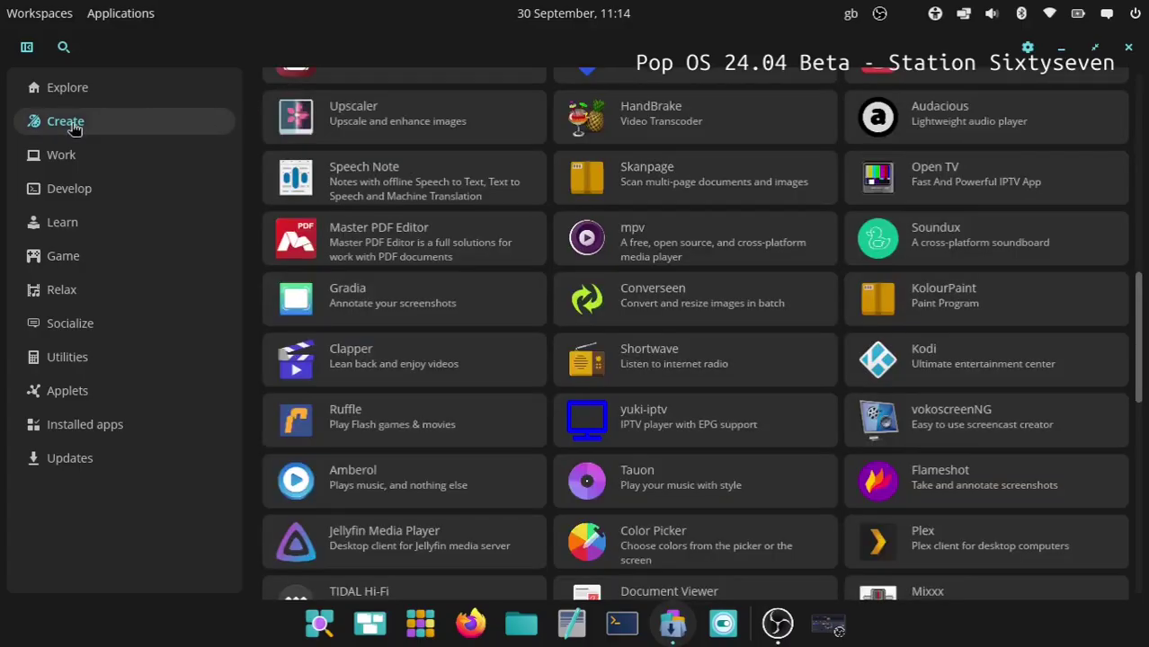
# Search the store for mpv and compare the details pages of its Flathub and System versions before closing the store.
pyautogui.click(68, 48)
pyautogui.write('mpv')
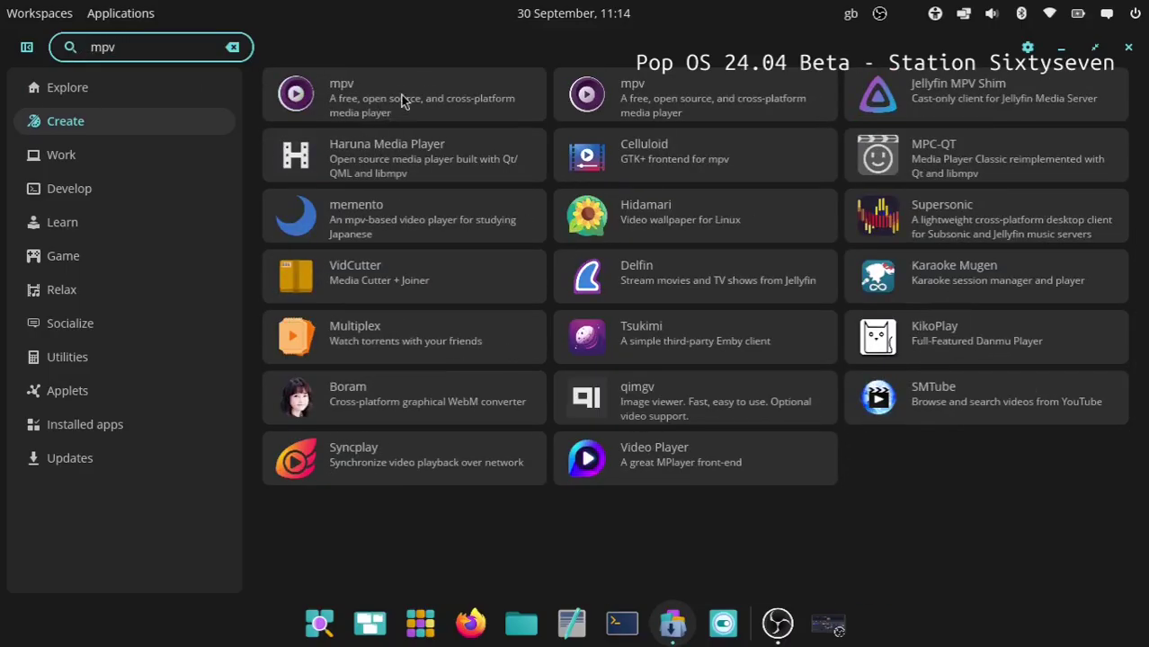
pyautogui.click(655, 90)
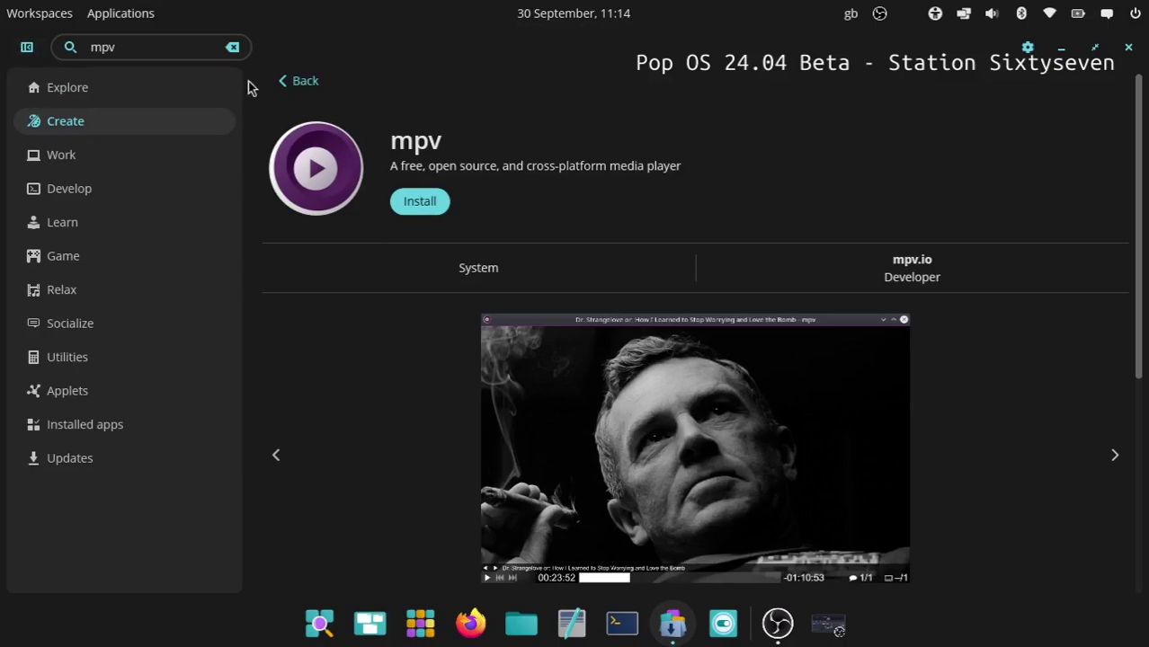
pyautogui.click(282, 81)
pyautogui.click(316, 104)
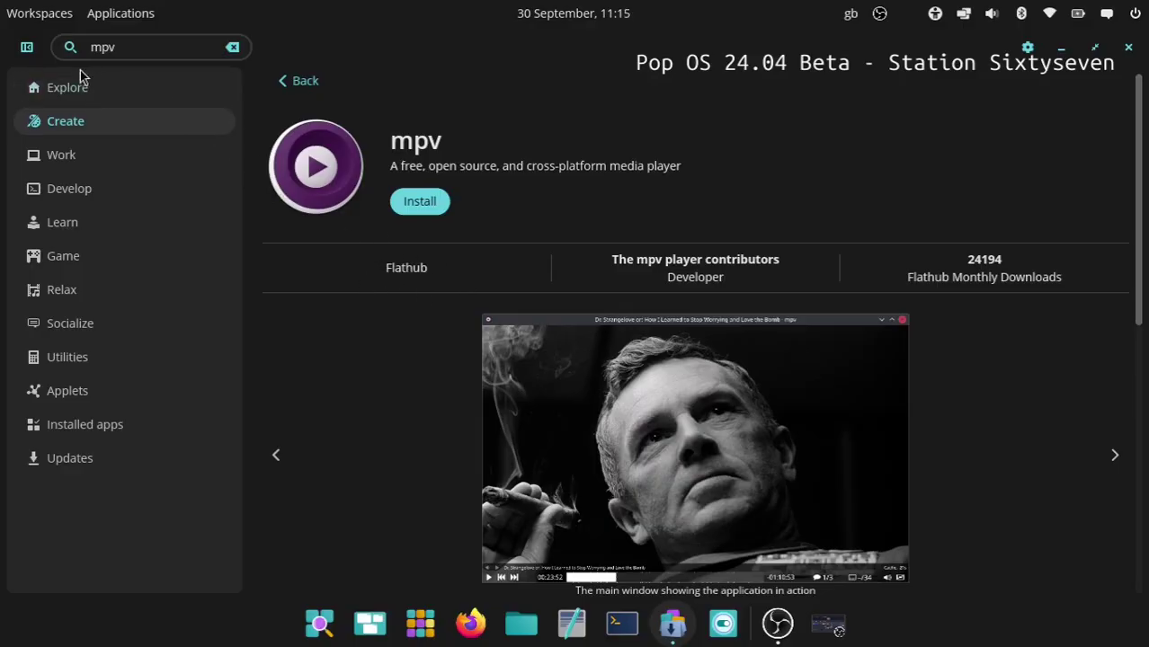
pyautogui.click(288, 83)
pyautogui.click(612, 112)
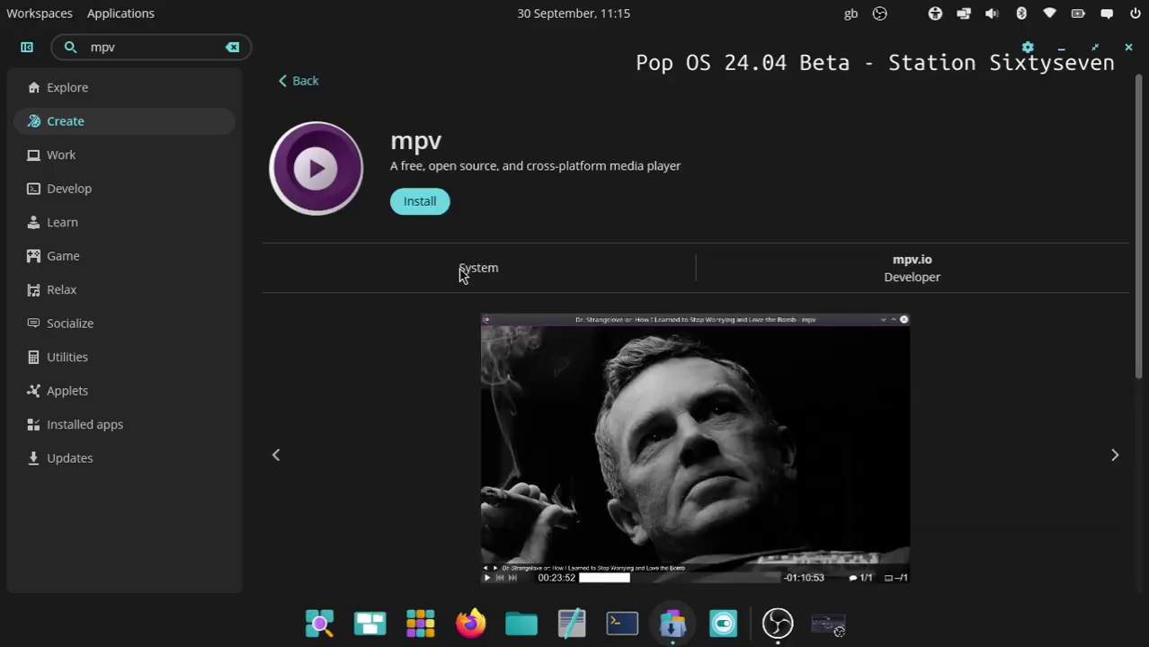
pyautogui.click(1128, 49)
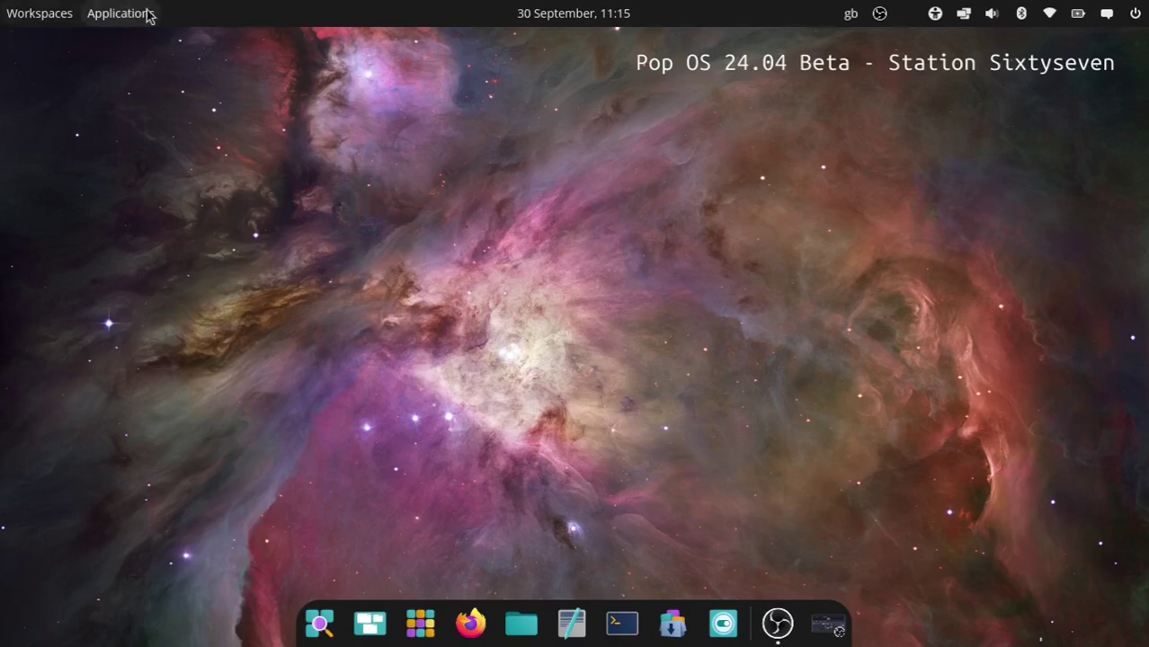
# View the calendar pop-up, close it, and show the keyboard layout options.
pyautogui.click(578, 23)
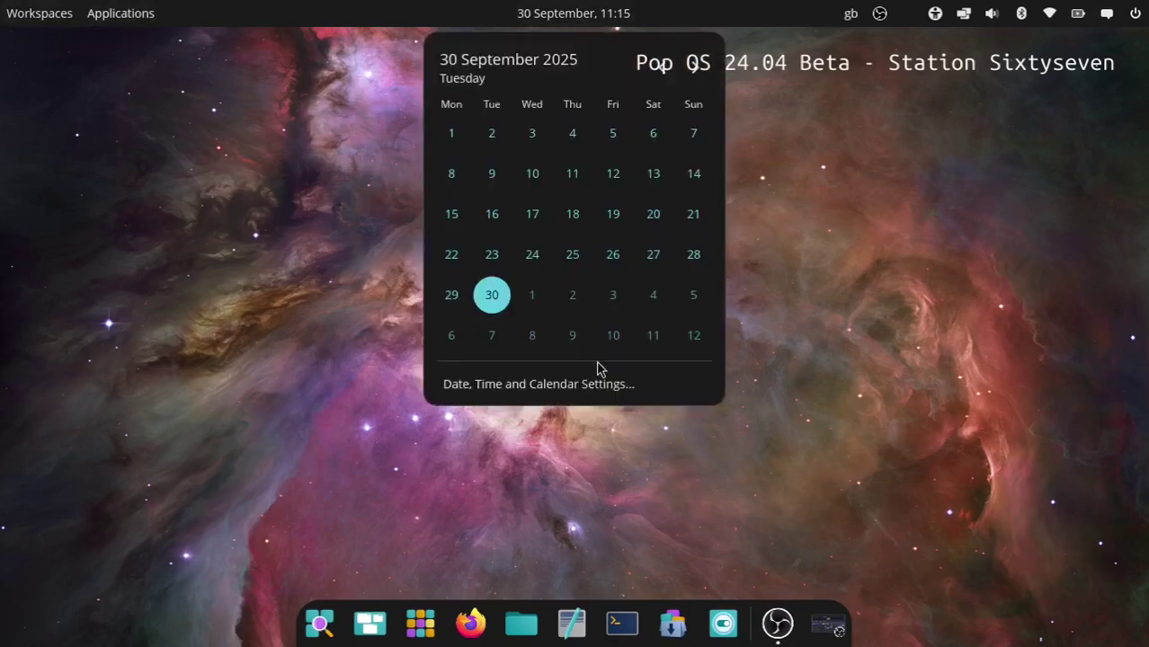
pyautogui.click(569, 9)
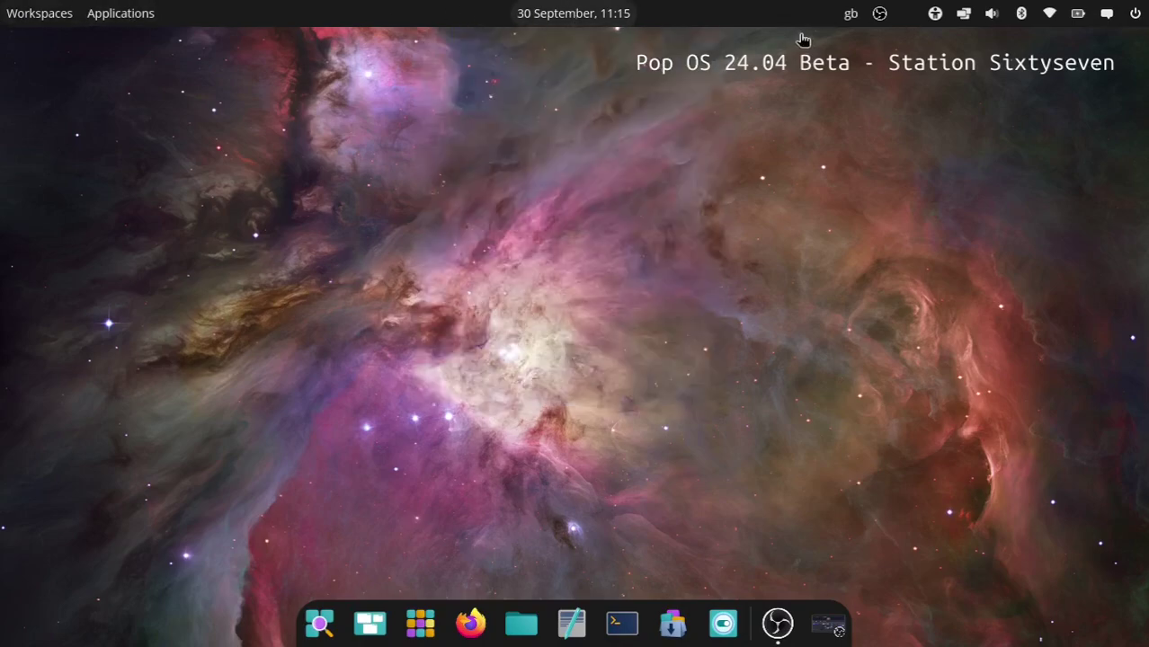
pyautogui.click(850, 15)
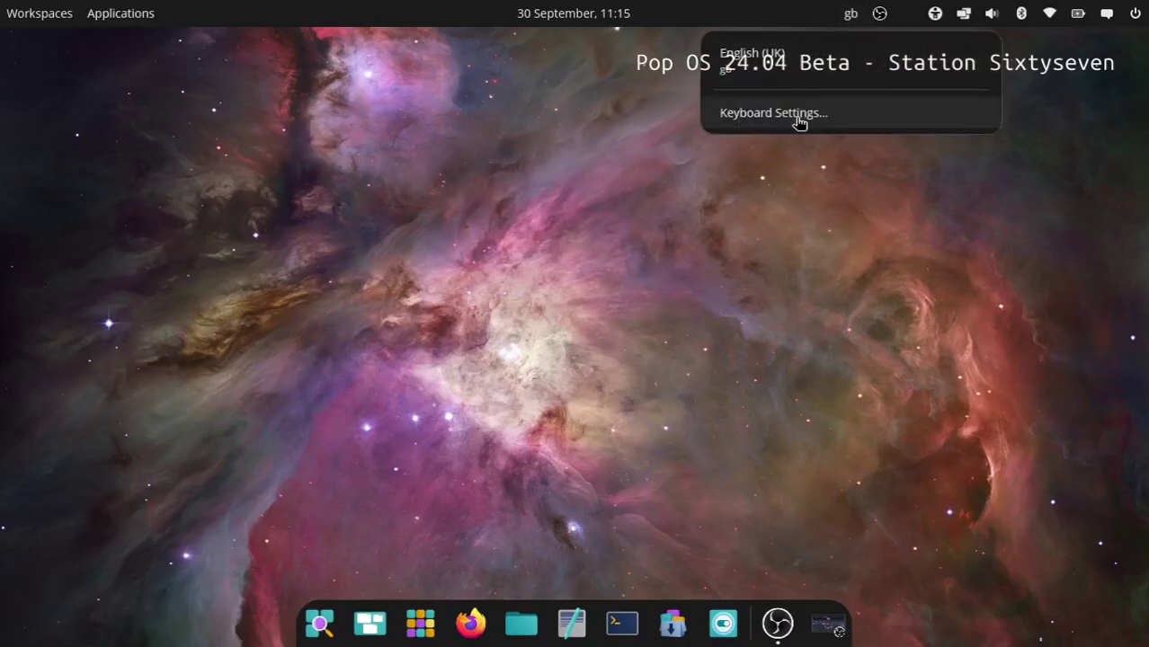
# Close the keyboard layout options, then view the accessibility and window tiling applets in turn.
pyautogui.click(791, 15)
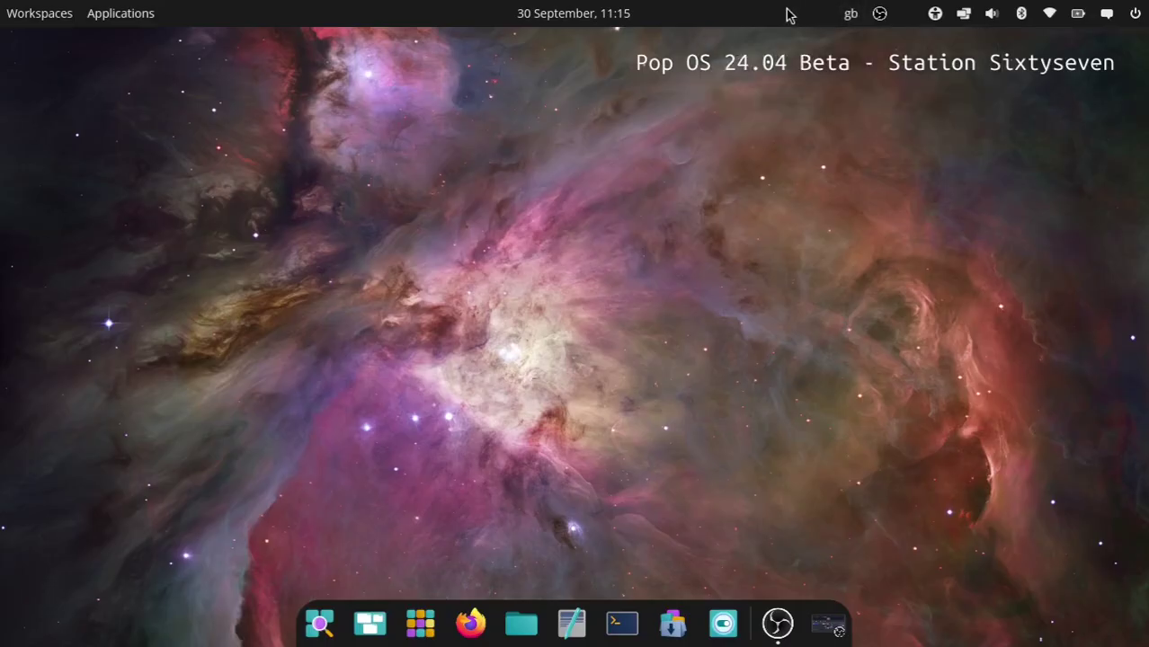
pyautogui.click(936, 15)
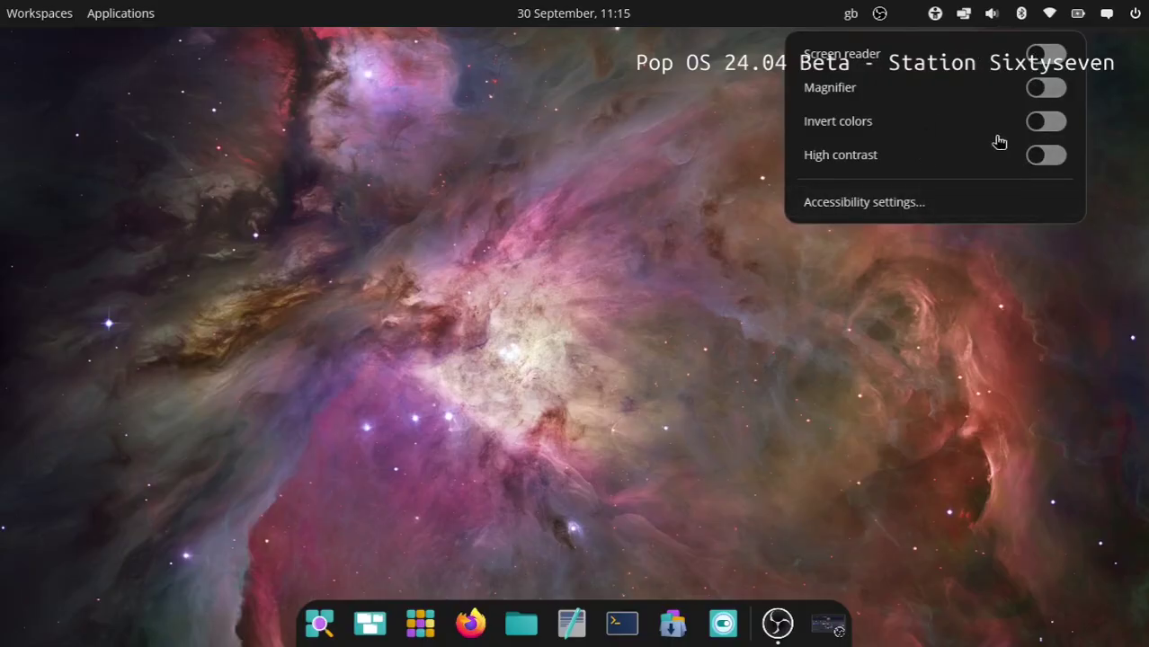
pyautogui.click(936, 15)
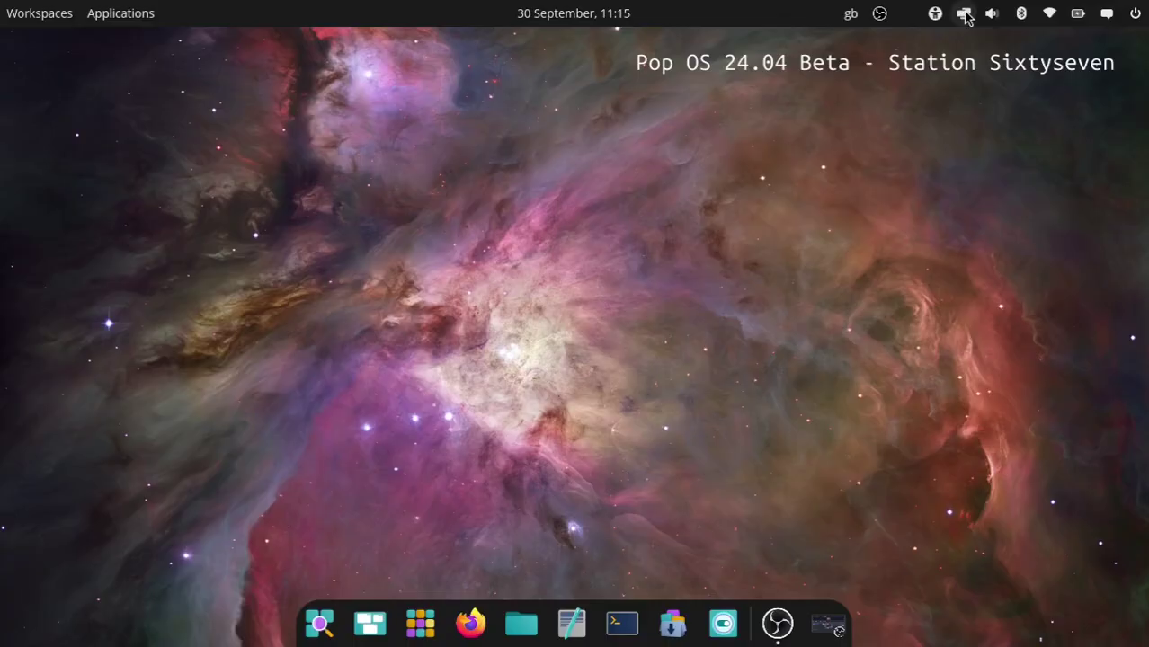
pyautogui.click(964, 15)
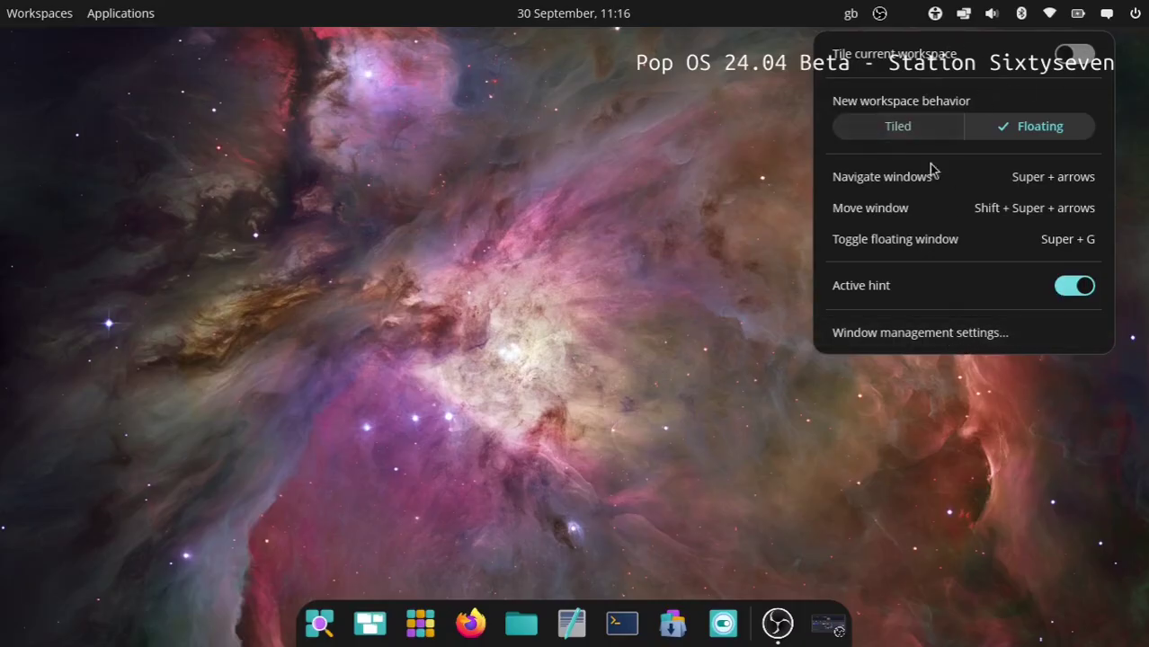
pyautogui.click(963, 16)
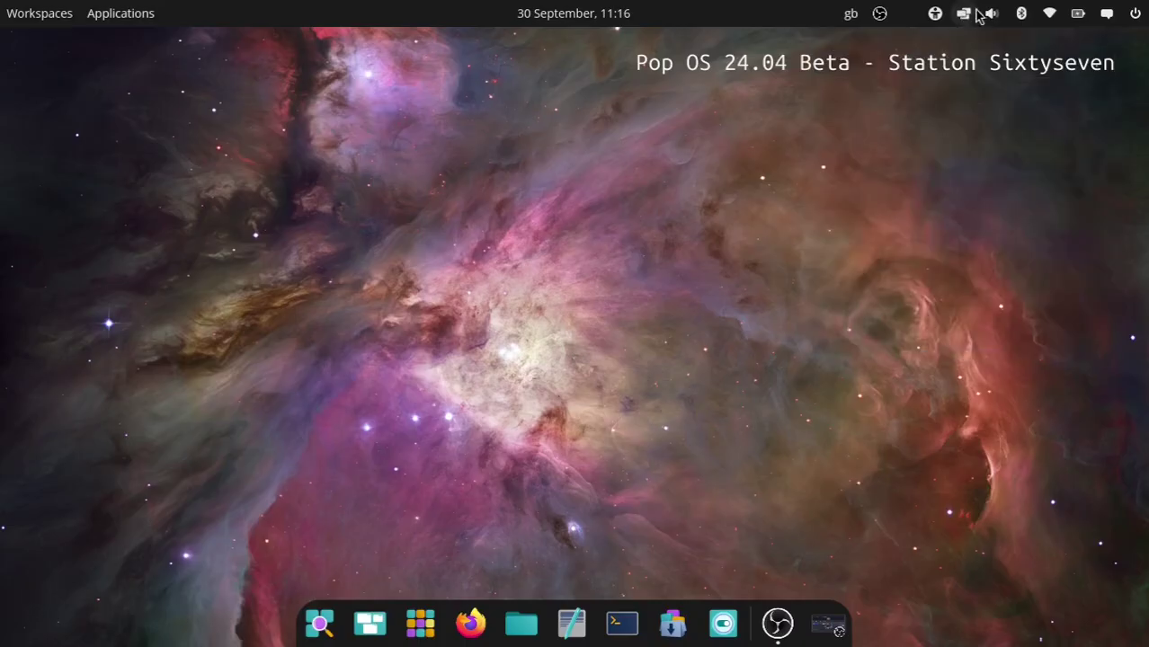
# View the sound applet and the Bluetooth applet, closing each one after a look.
pyautogui.click(993, 15)
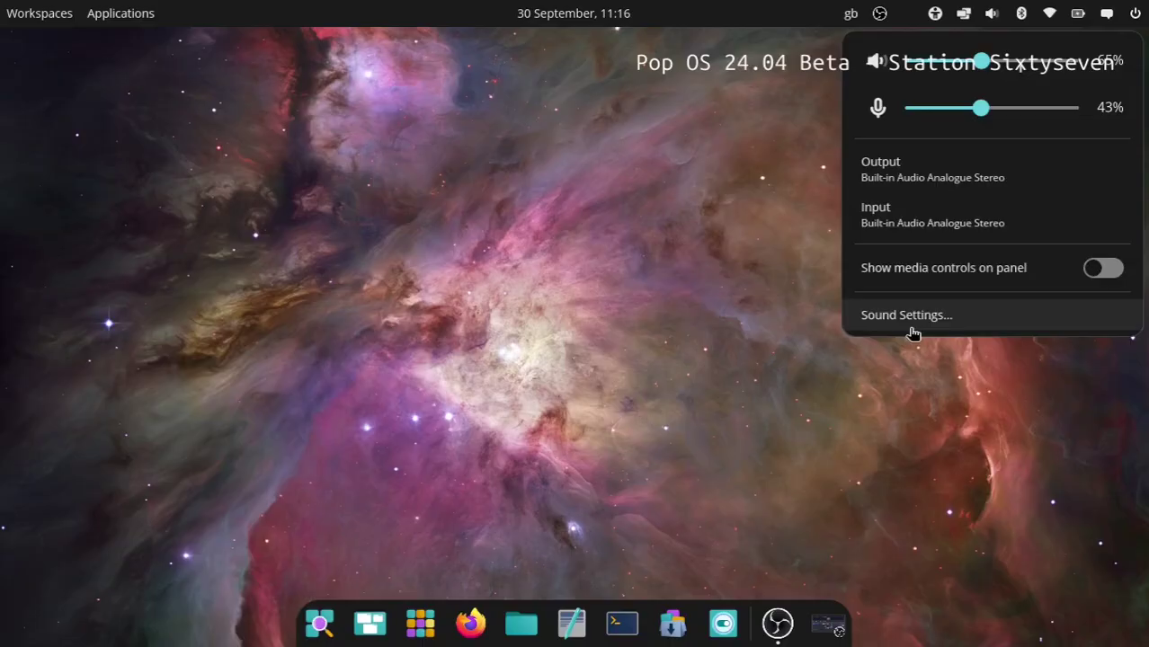
pyautogui.click(992, 14)
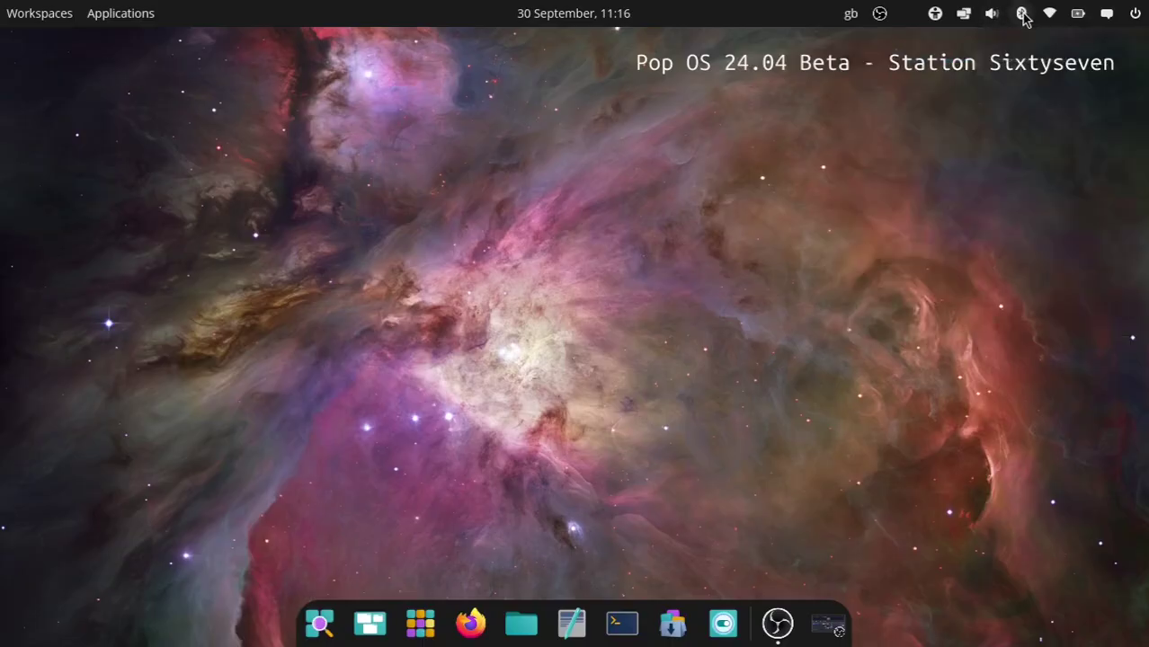
pyautogui.click(1022, 14)
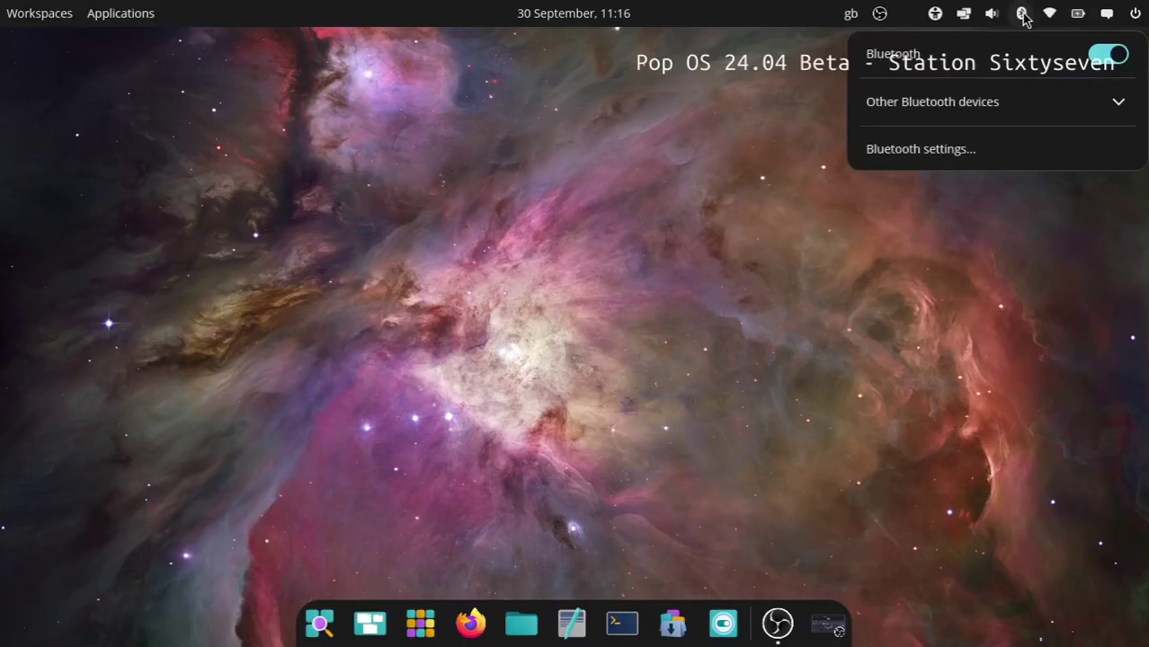
pyautogui.click(1022, 14)
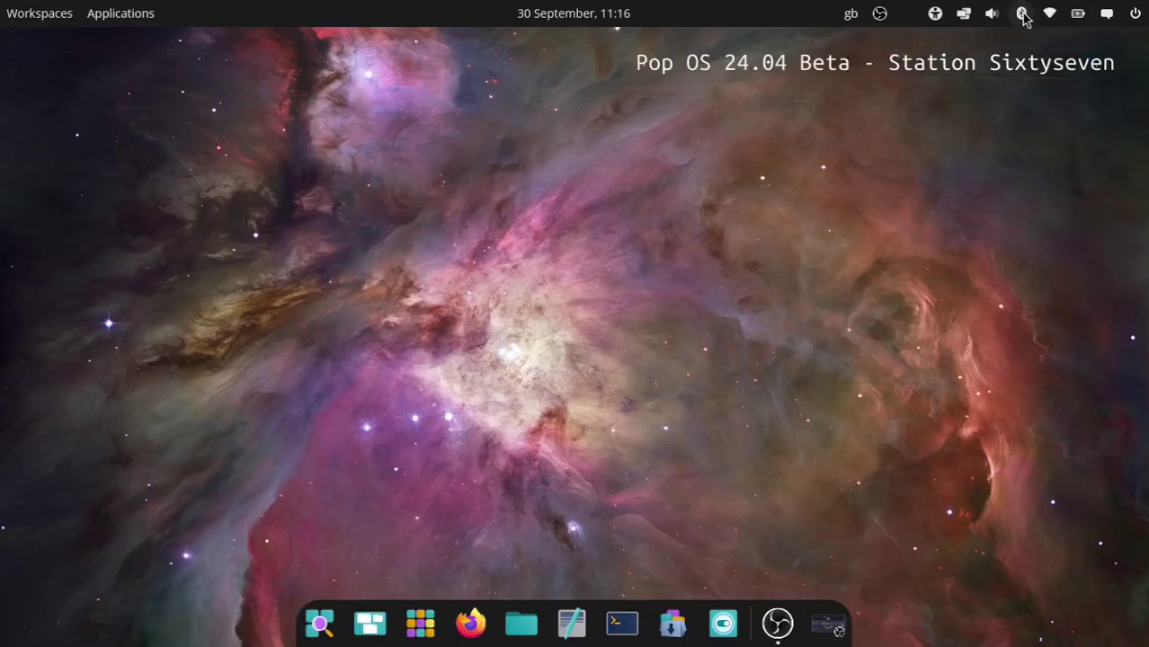
# View the notifications applet and the session power options, closing each without changing anything.
pyautogui.click(1107, 14)
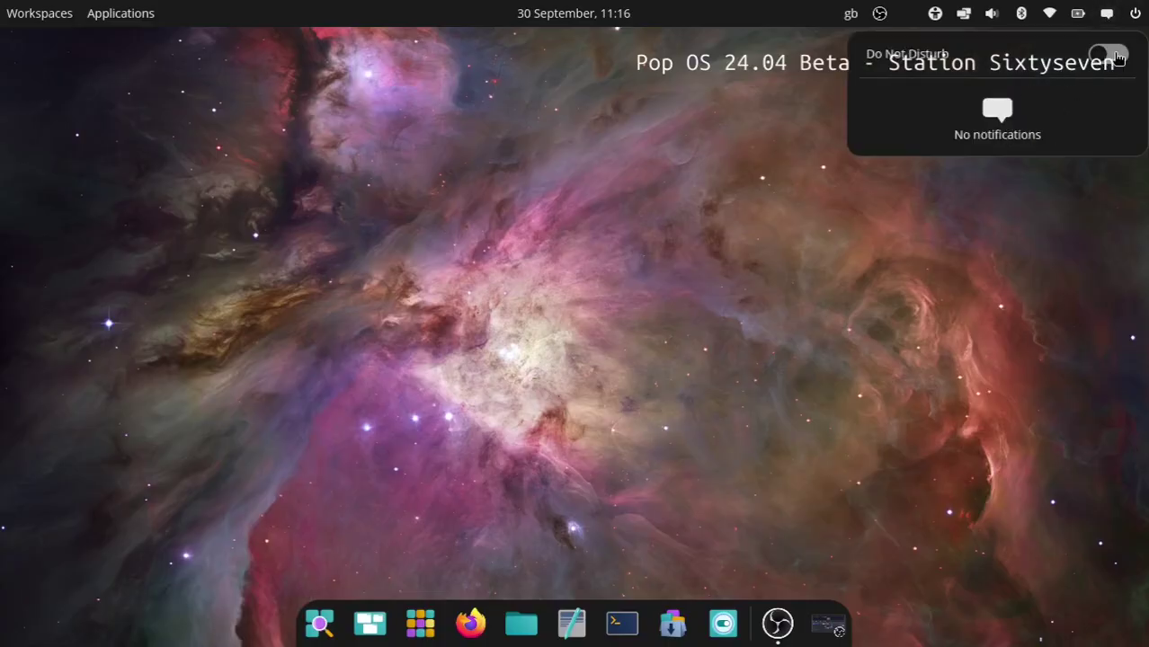
pyautogui.click(1106, 14)
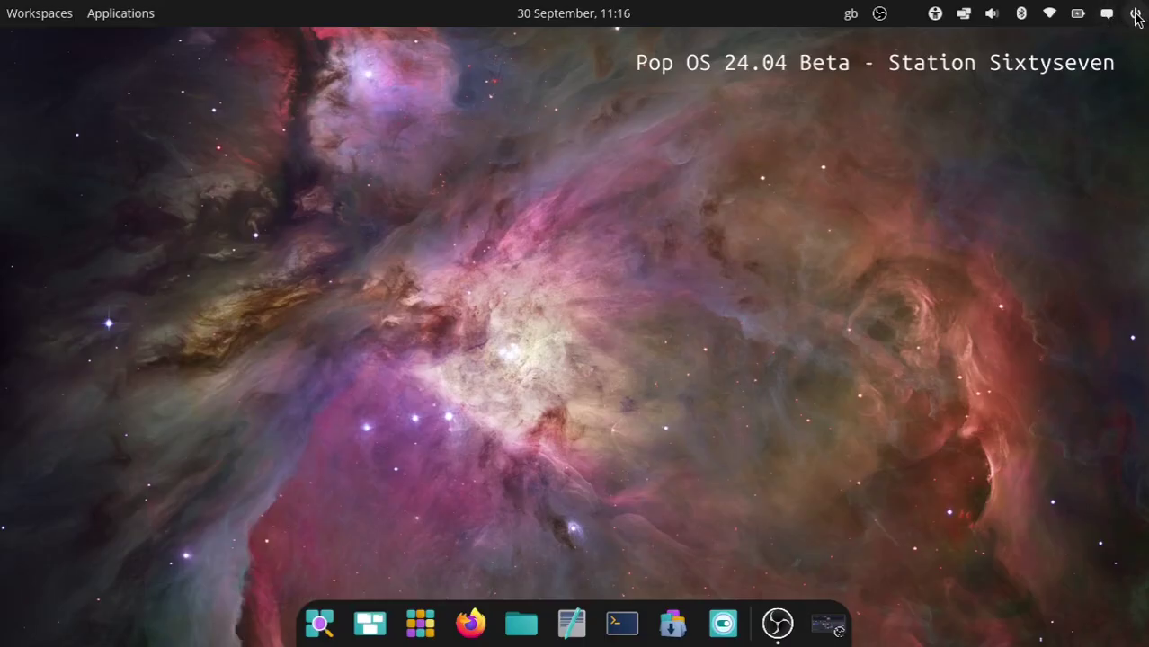
pyautogui.click(1135, 14)
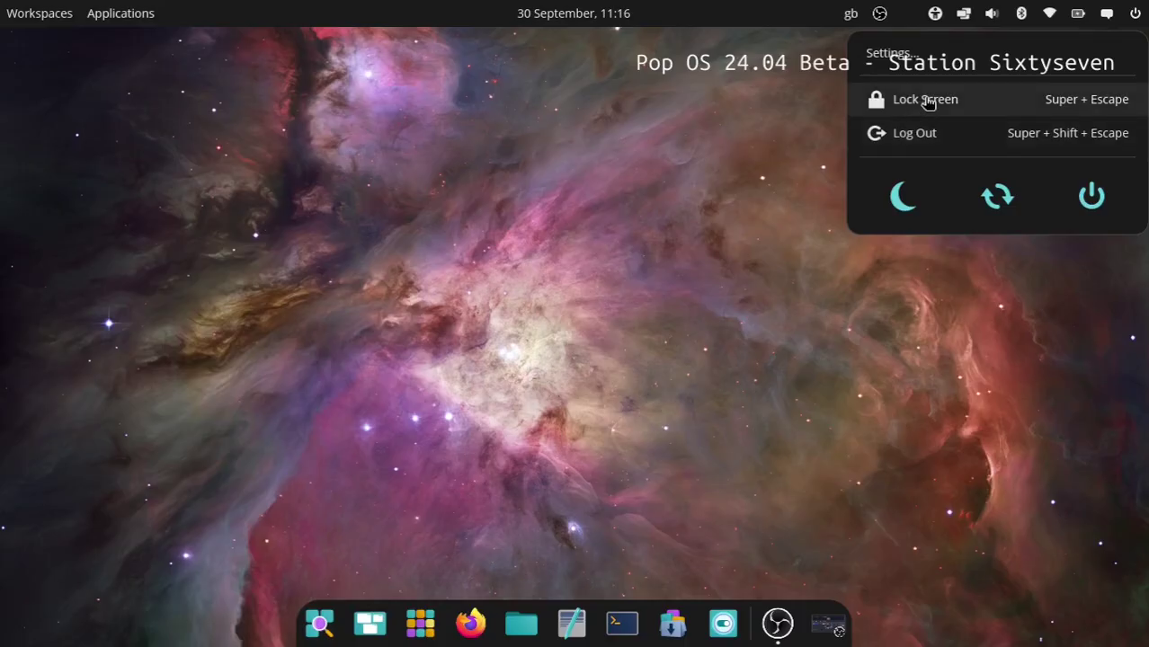
pyautogui.click(692, 92)
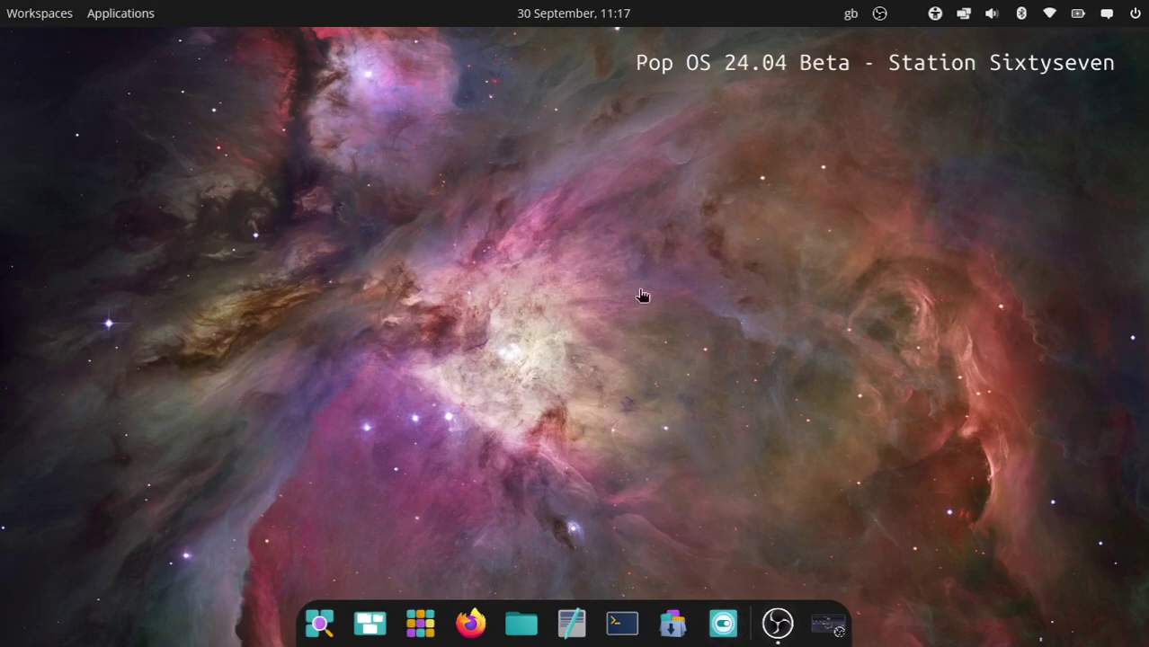
# Access the wallpaper settings from the desktop and set the dark red nebula image as the wallpaper.
pyautogui.rightClick(500, 209)
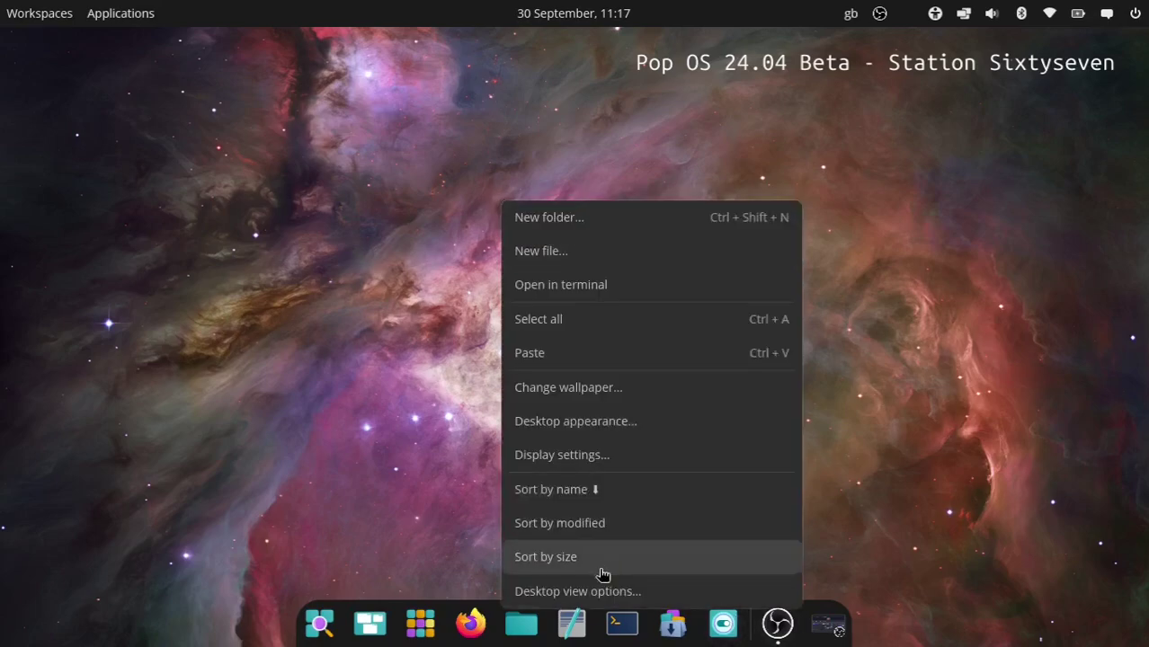
pyautogui.click(573, 389)
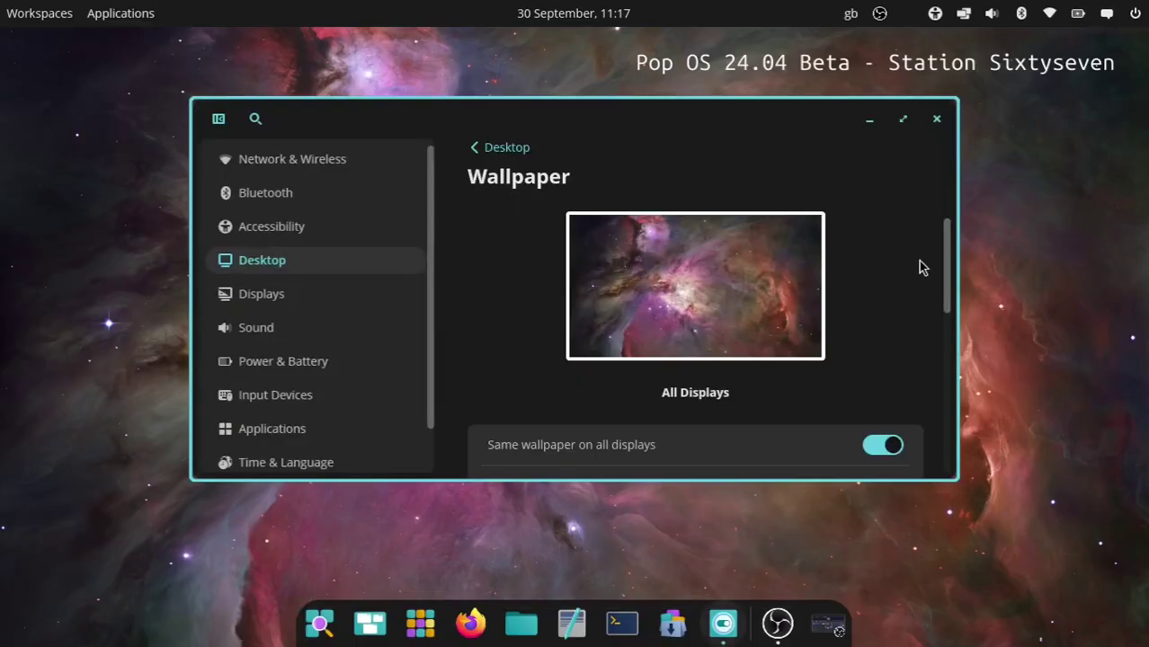
pyautogui.scroll(-5, 926, 275)
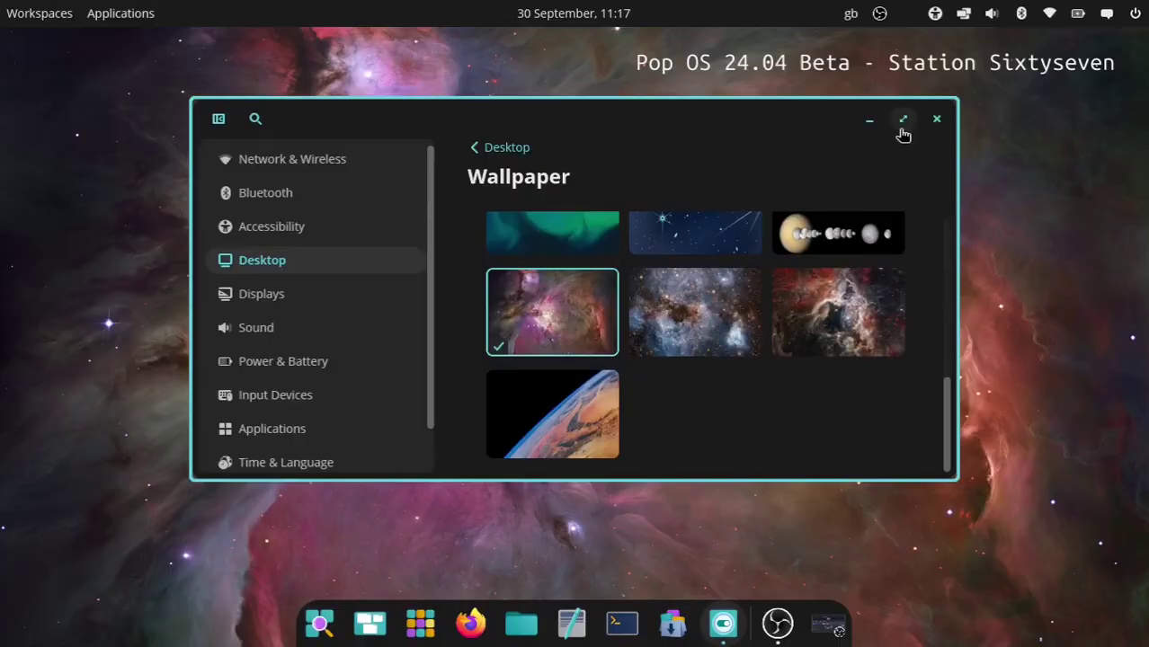
pyautogui.click(820, 319)
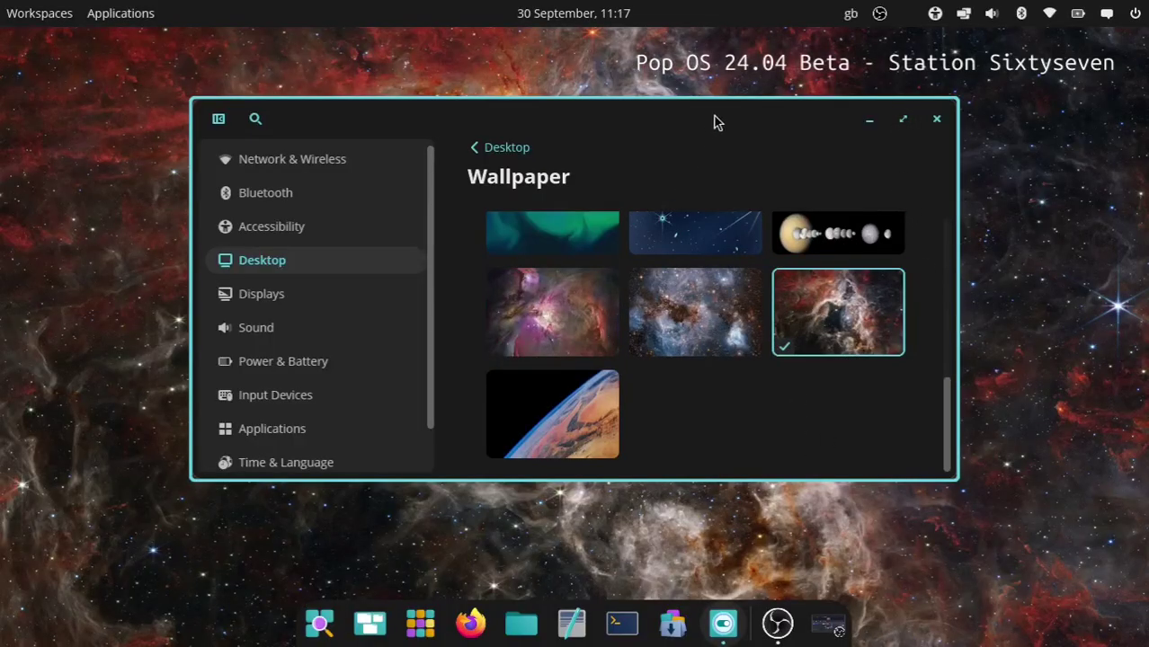
# Move the settings window around the desktop and look through the settings categories and the wallpaper options.
pyautogui.moveTo(724, 123); pyautogui.dragTo(144, 589)
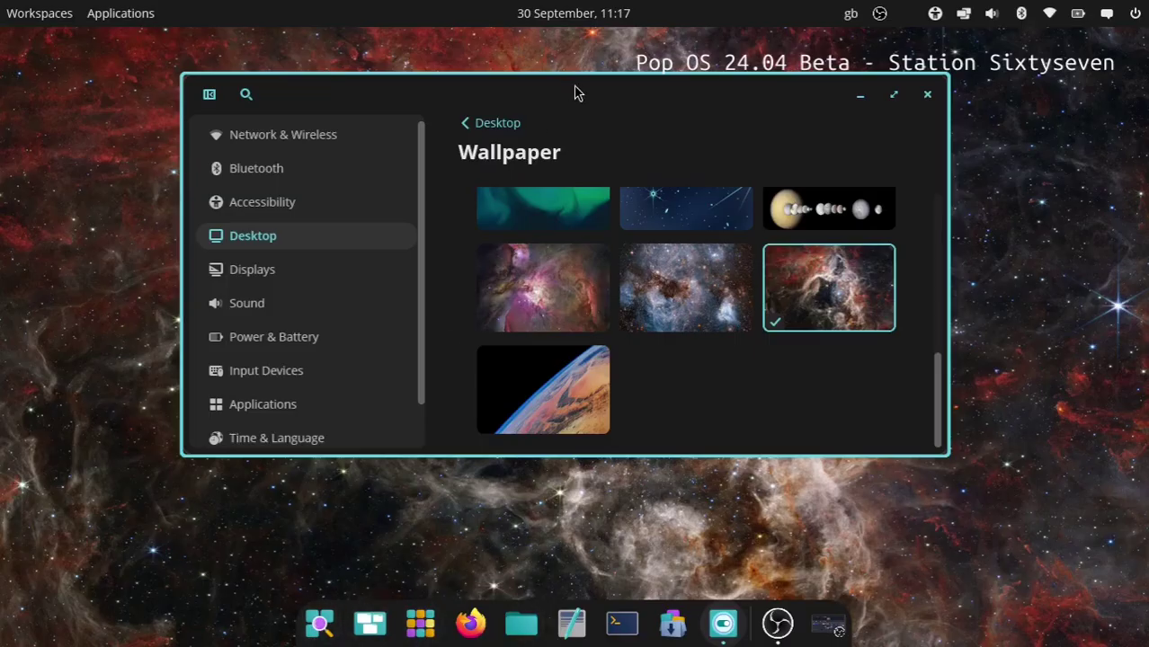
pyautogui.moveTo(575, 93); pyautogui.dragTo(615, 122)
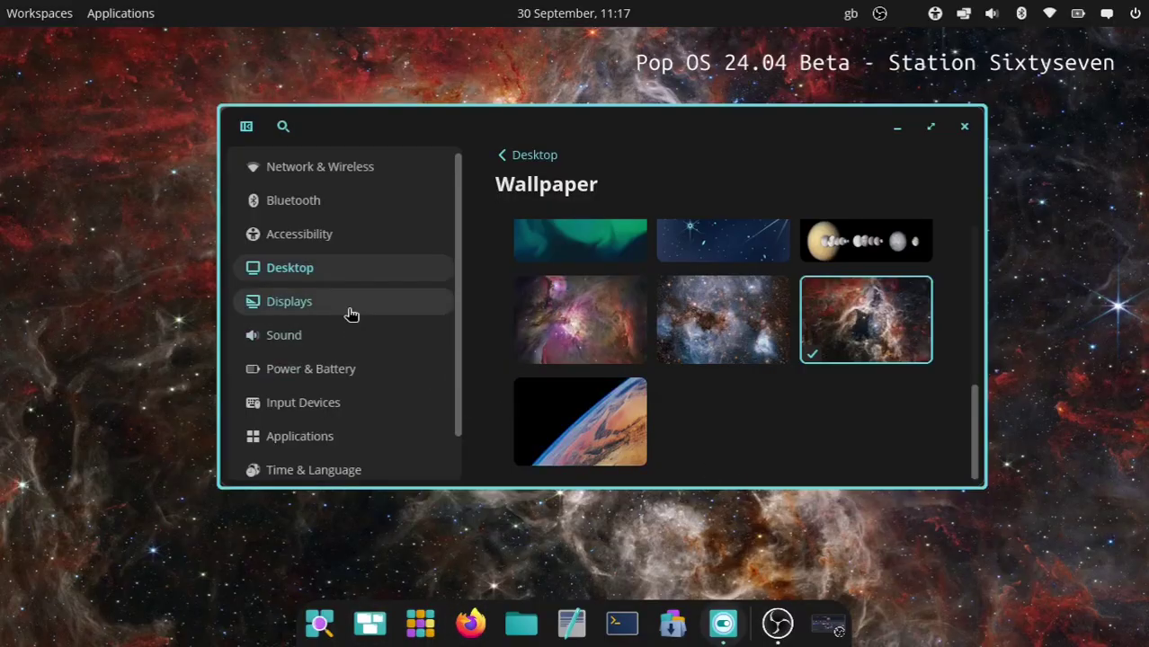
pyautogui.scroll(-1, 340, 334)
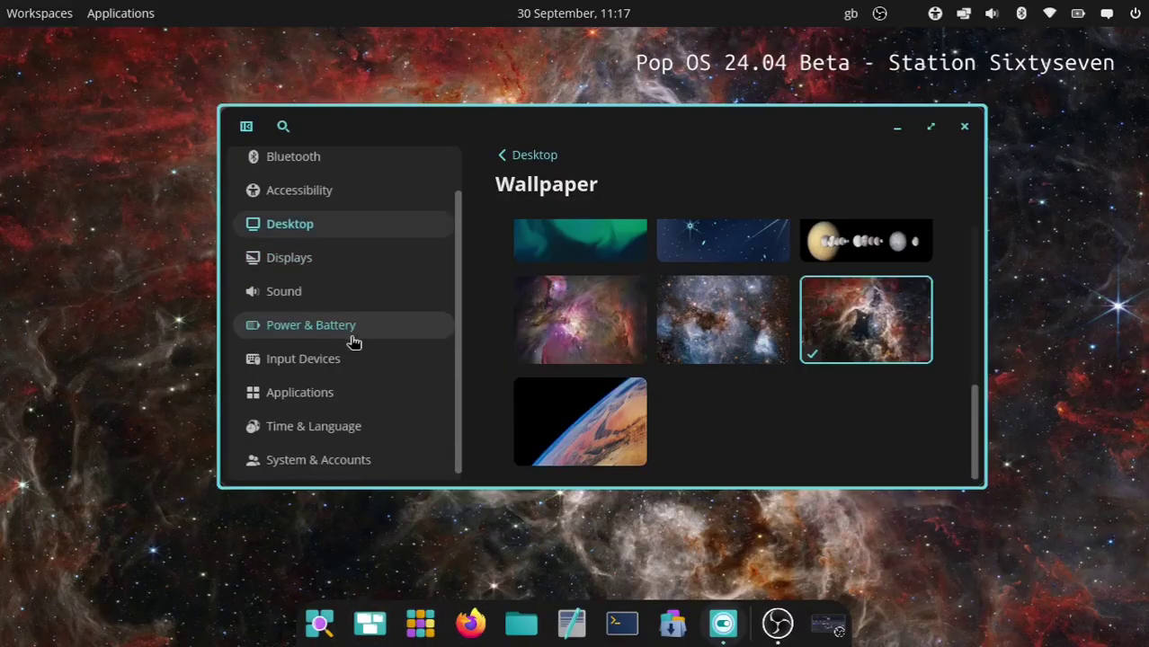
pyautogui.scroll(1, 353, 342)
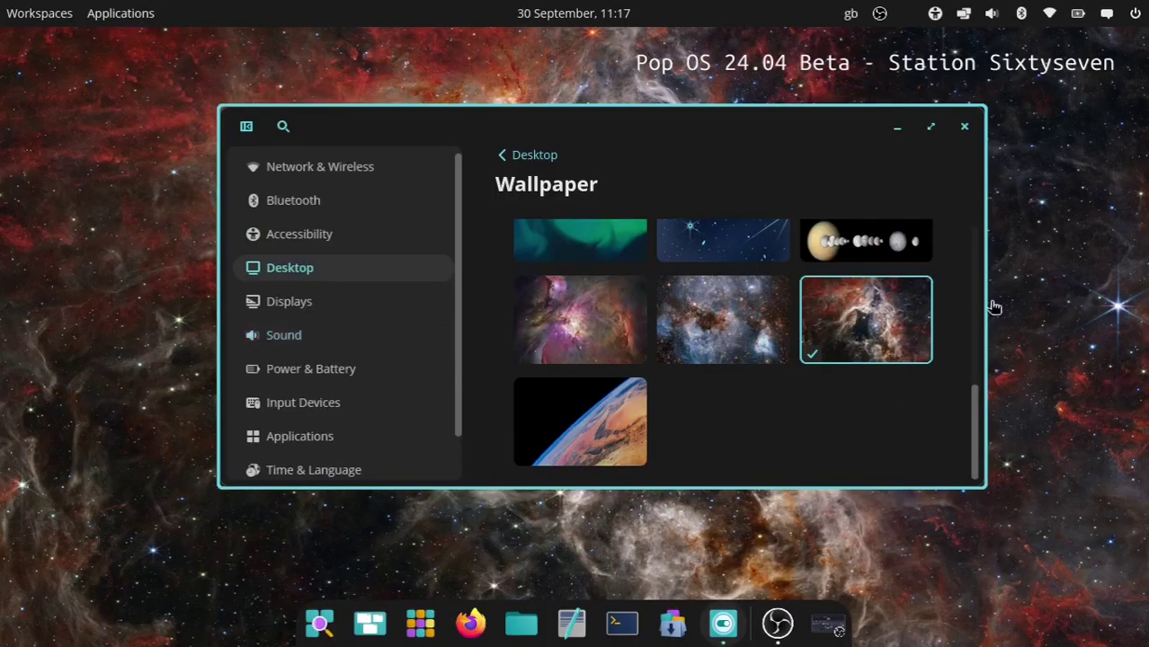
pyautogui.scroll(5, 951, 288)
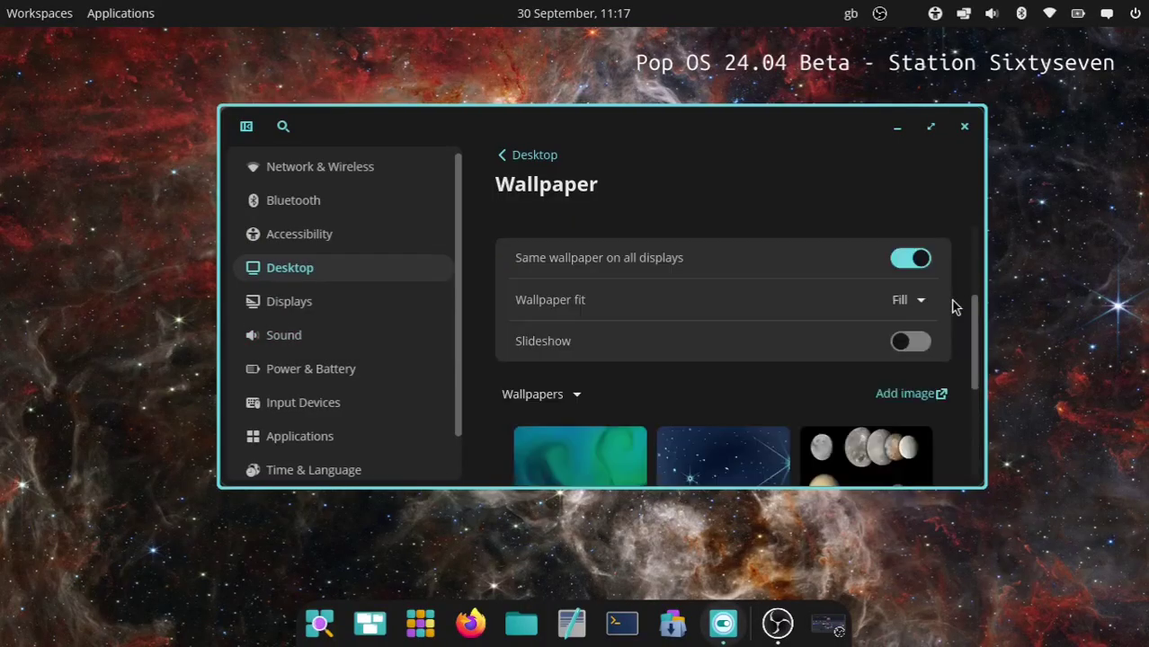
pyautogui.scroll(3, 954, 306)
pyautogui.scroll(-10, 954, 307)
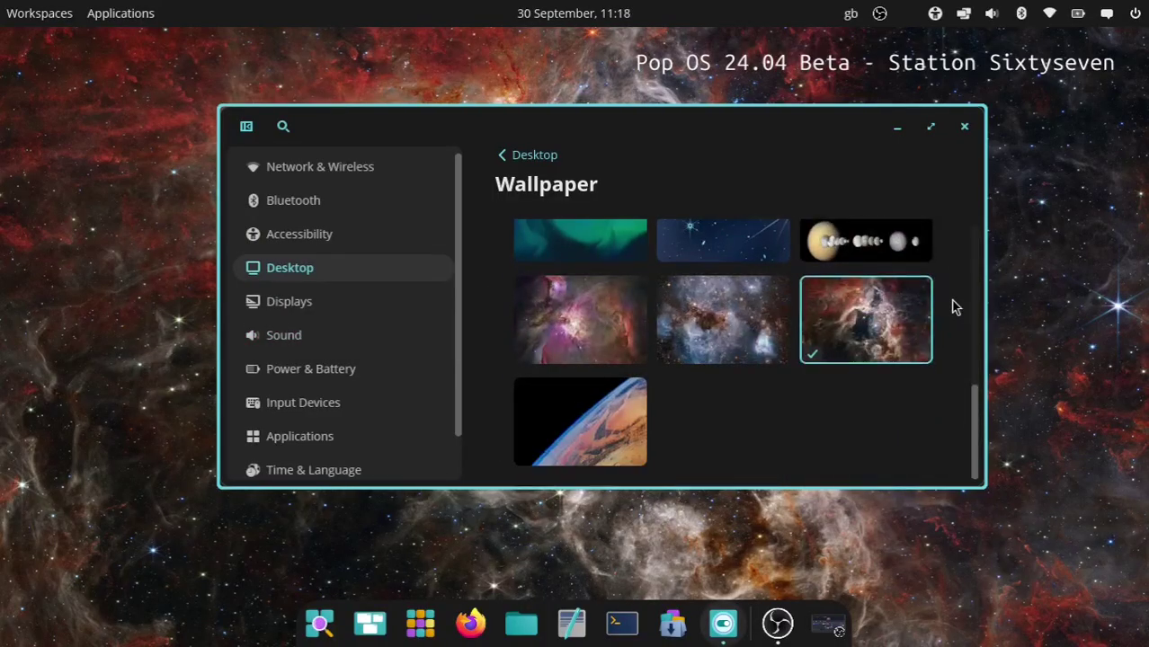
pyautogui.scroll(10, 954, 306)
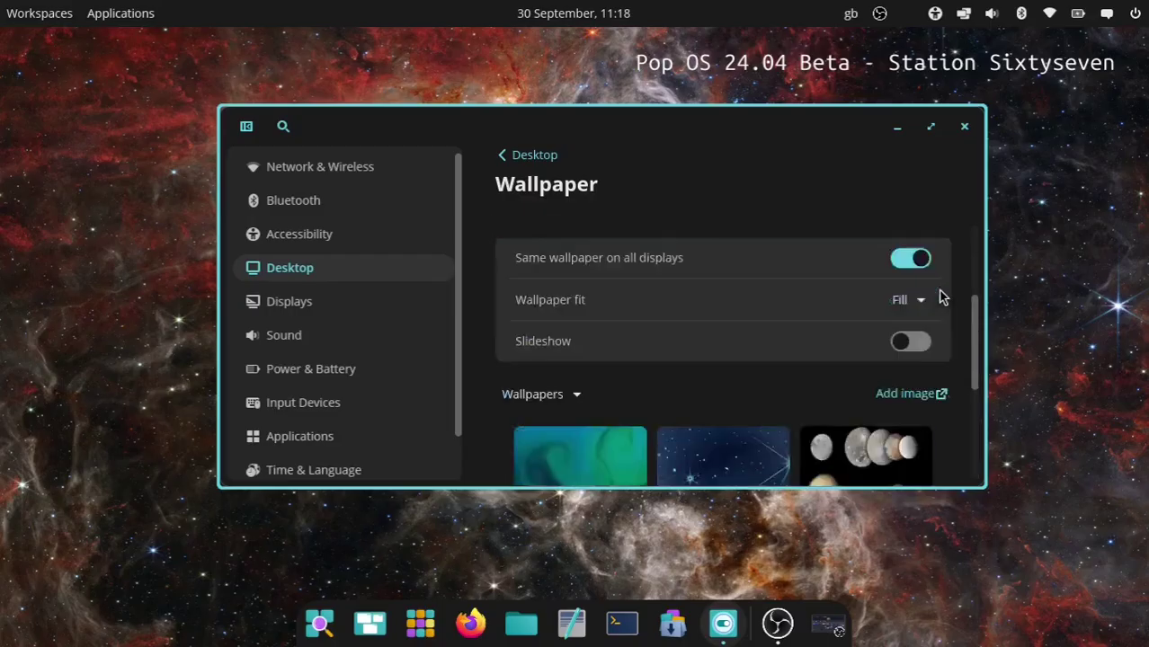
# Go to the desktop's Dock settings and switch the dock off and back on.
pyautogui.click(529, 160)
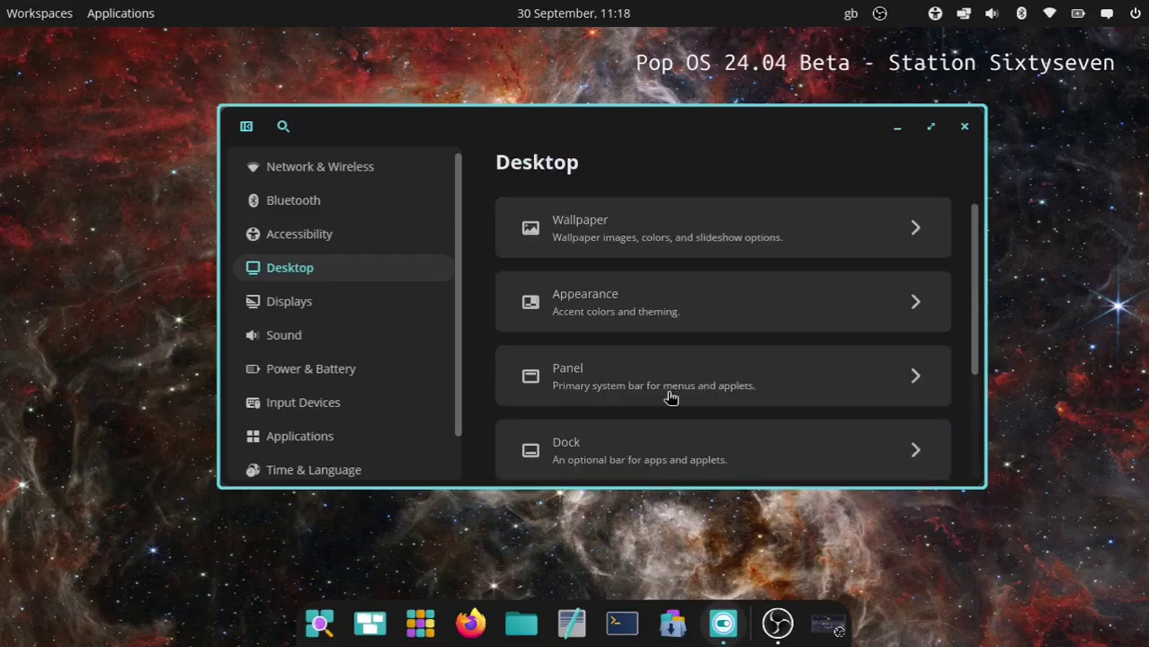
pyautogui.click(657, 457)
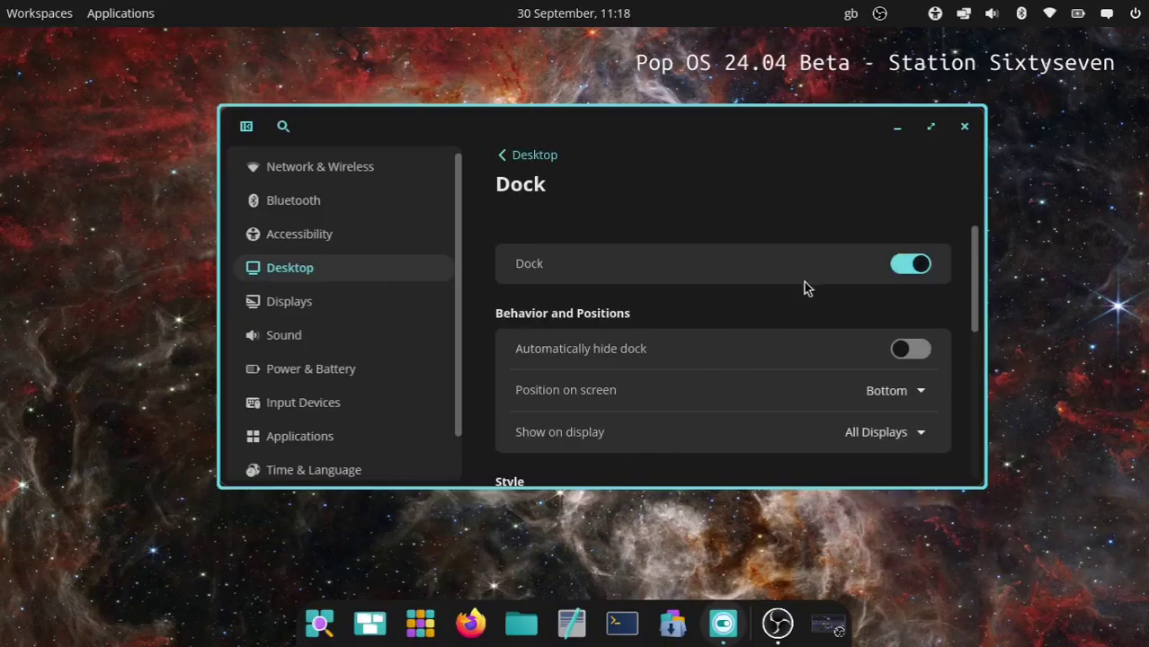
pyautogui.click(901, 268)
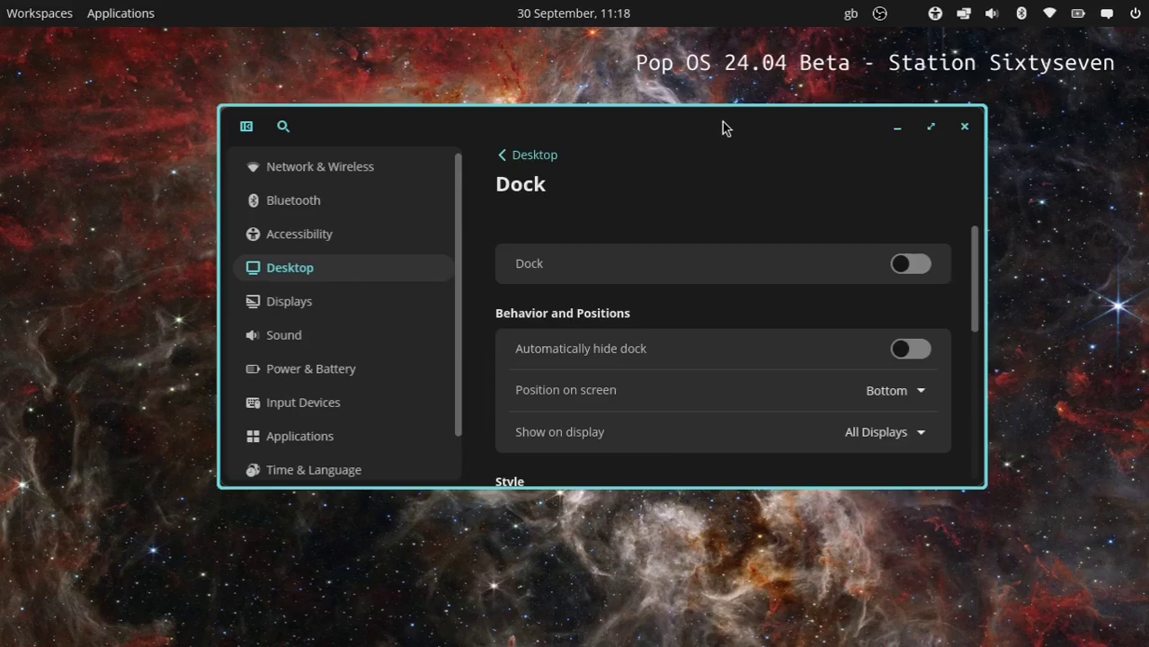
pyautogui.moveTo(725, 129)
pyautogui.mouseDown()
pyautogui.moveTo(511, 234)
pyautogui.moveTo(154, 462)
pyautogui.moveTo(10, 513)
pyautogui.moveTo(8, 319)
pyautogui.moveTo(3, 524)
pyautogui.moveTo(760, 485)
pyautogui.moveTo(1146, 503)
pyautogui.moveTo(1146, 303)
pyautogui.moveTo(1146, 511)
pyautogui.moveTo(895, 297)
pyautogui.moveTo(715, 114)
pyautogui.mouseUp()
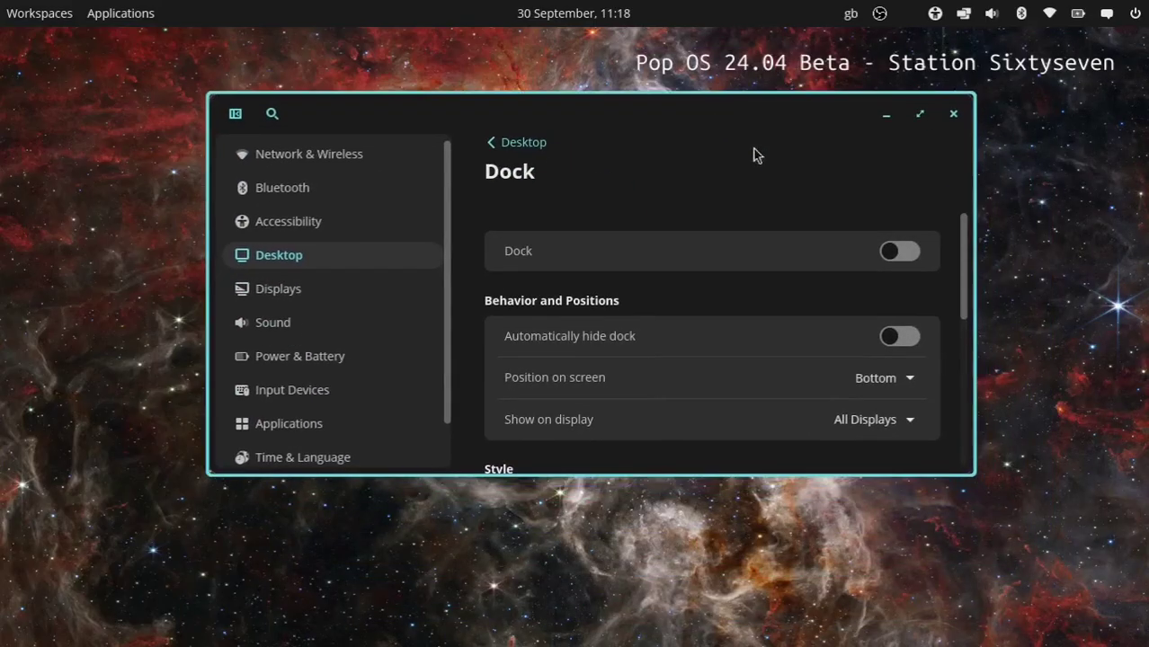
pyautogui.click(907, 253)
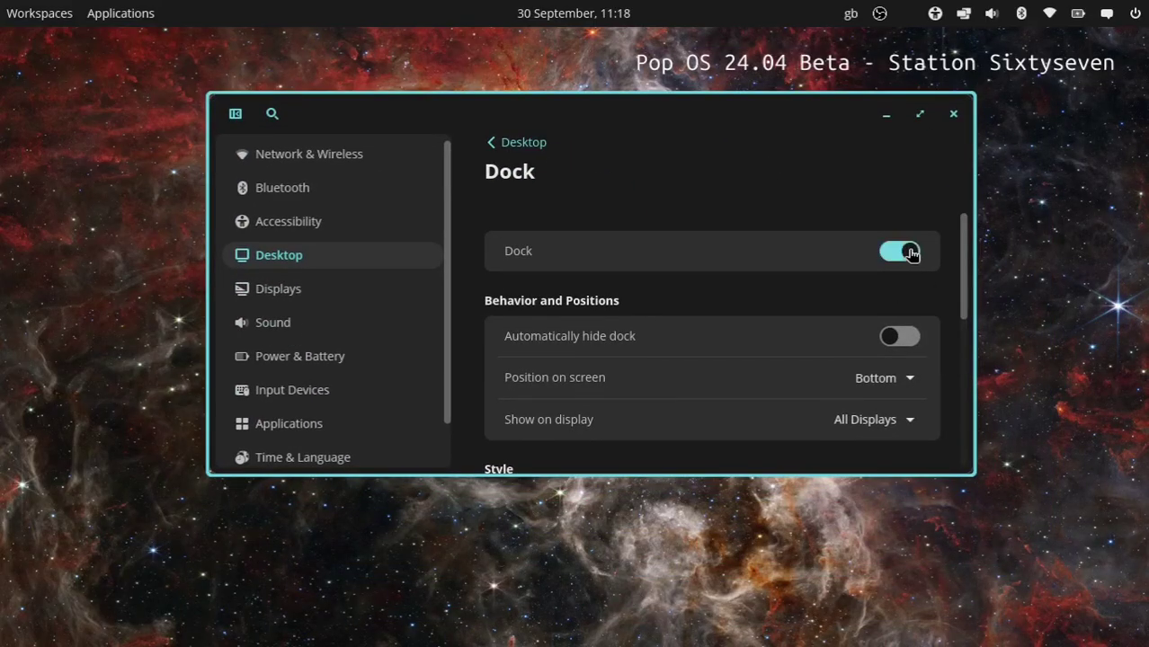
# Enable automatic hiding of the dock and extend the dock to the screen edges.
pyautogui.click(907, 336)
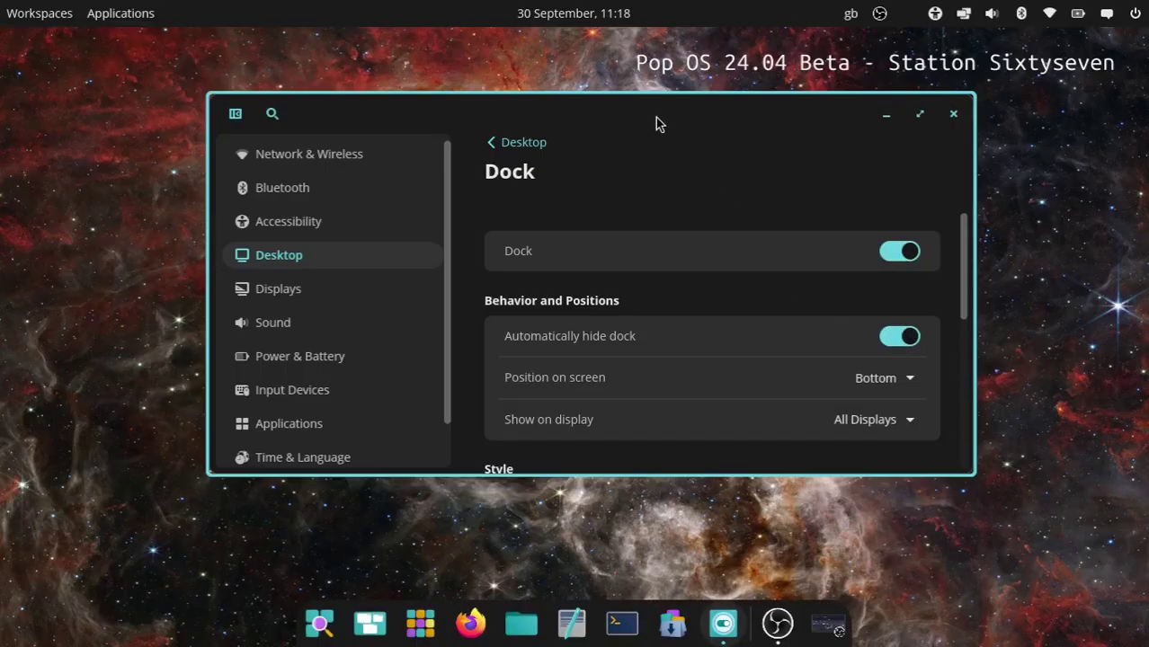
pyautogui.moveTo(656, 112); pyautogui.dragTo(630, 126)
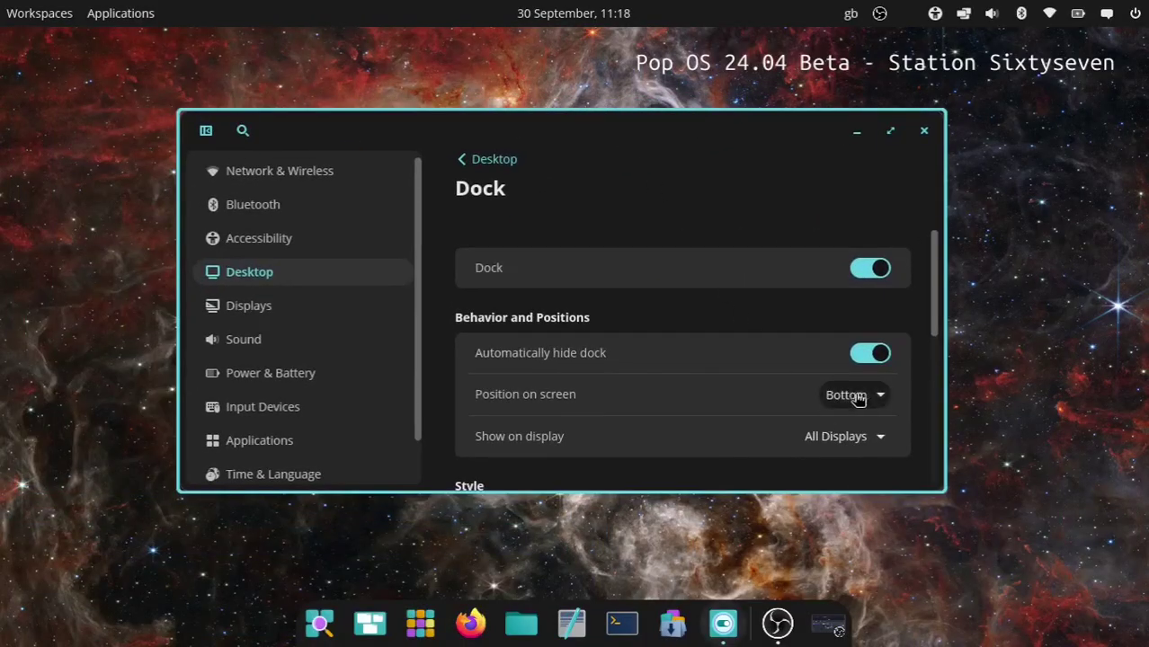
pyautogui.scroll(-2, 918, 363)
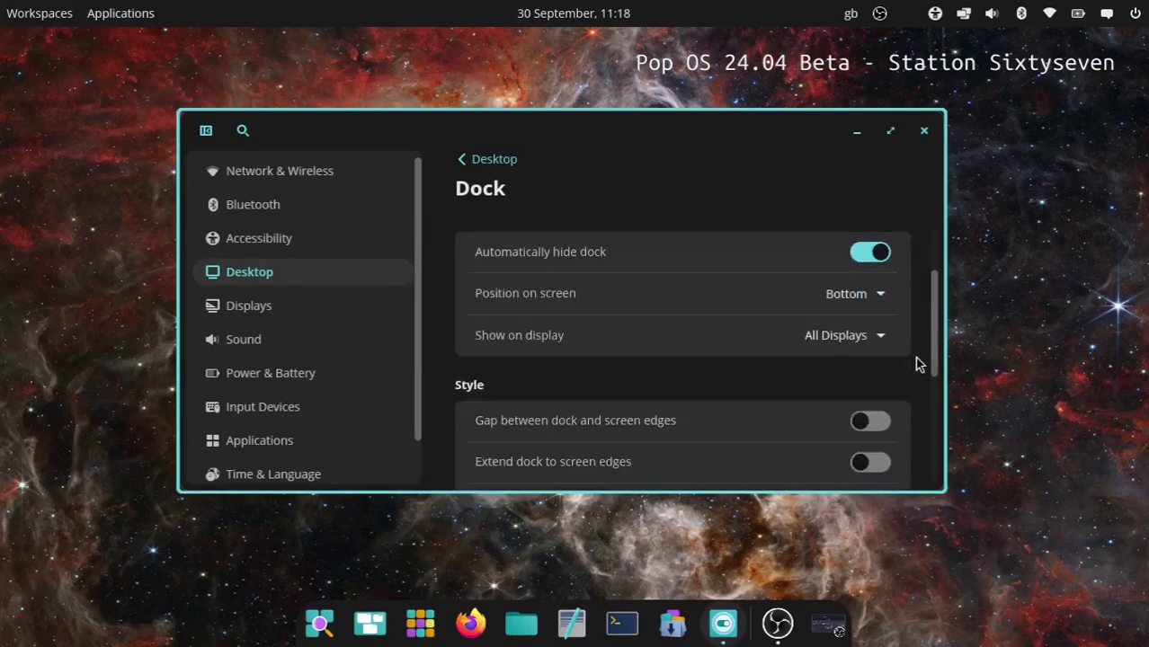
pyautogui.scroll(-1, 918, 362)
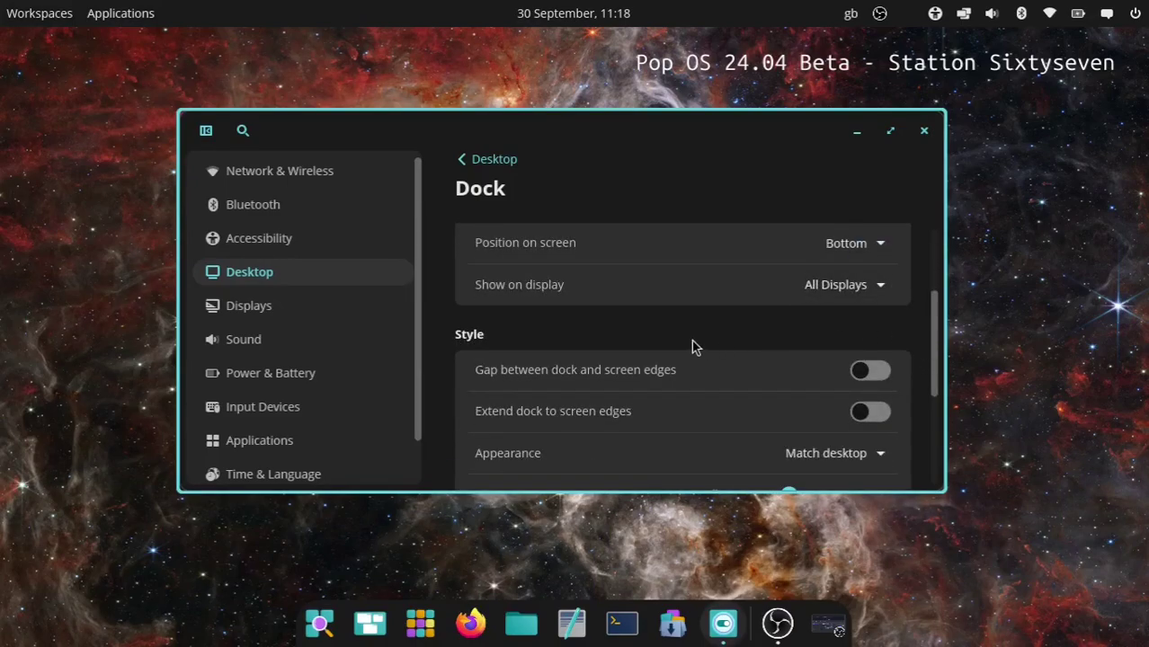
pyautogui.scroll(-1, 920, 329)
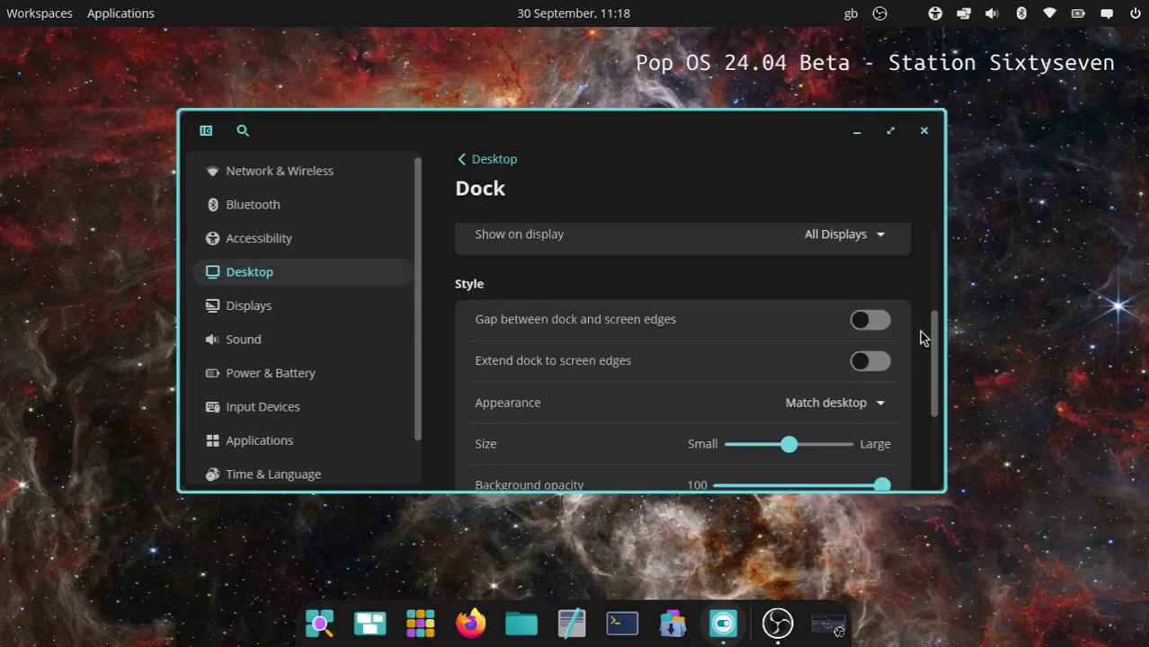
pyautogui.click(878, 361)
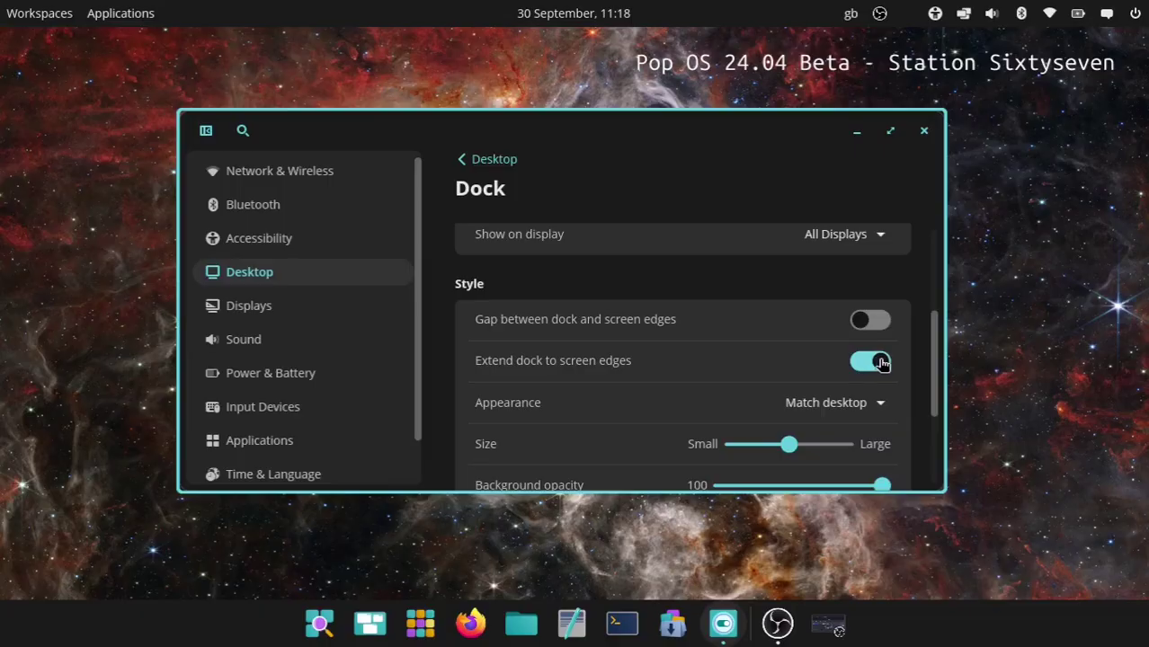
# Stop extending the dock to the screen edges and reduce the dock size by one level.
pyautogui.click(862, 365)
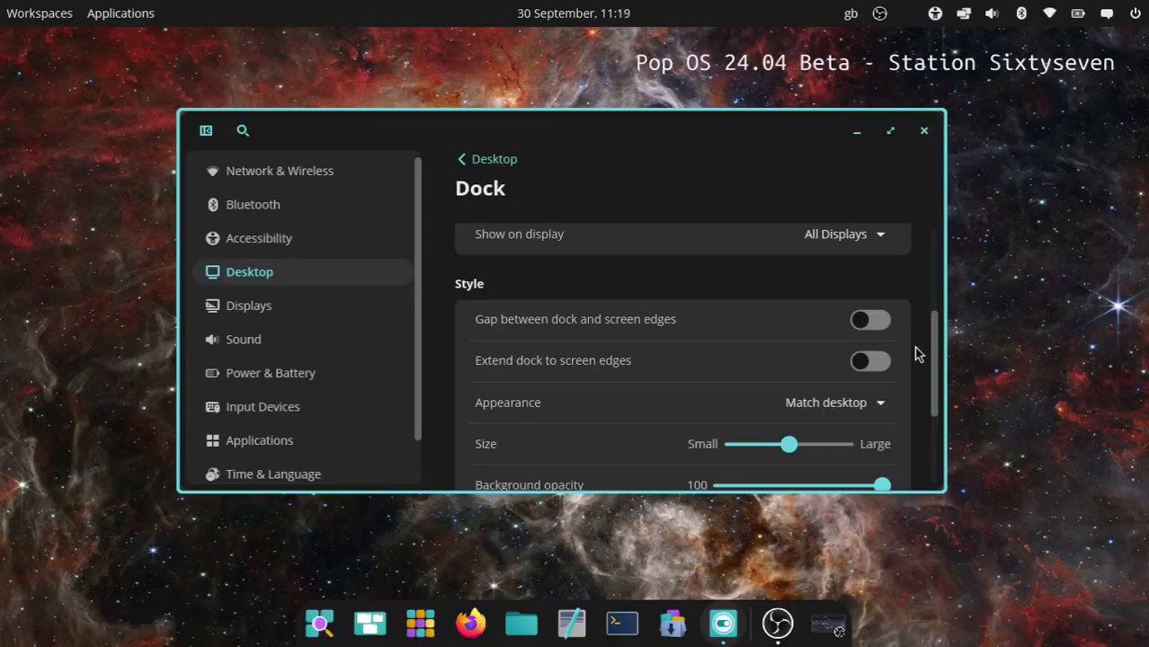
pyautogui.scroll(-1, 918, 354)
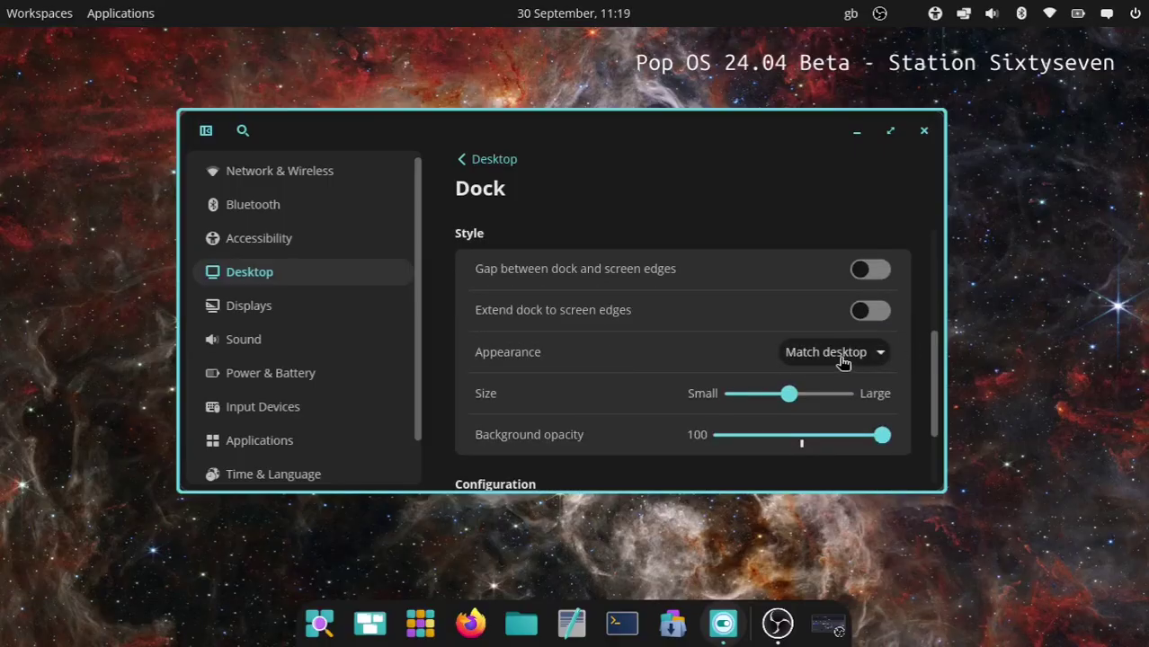
pyautogui.scroll(-2, 919, 331)
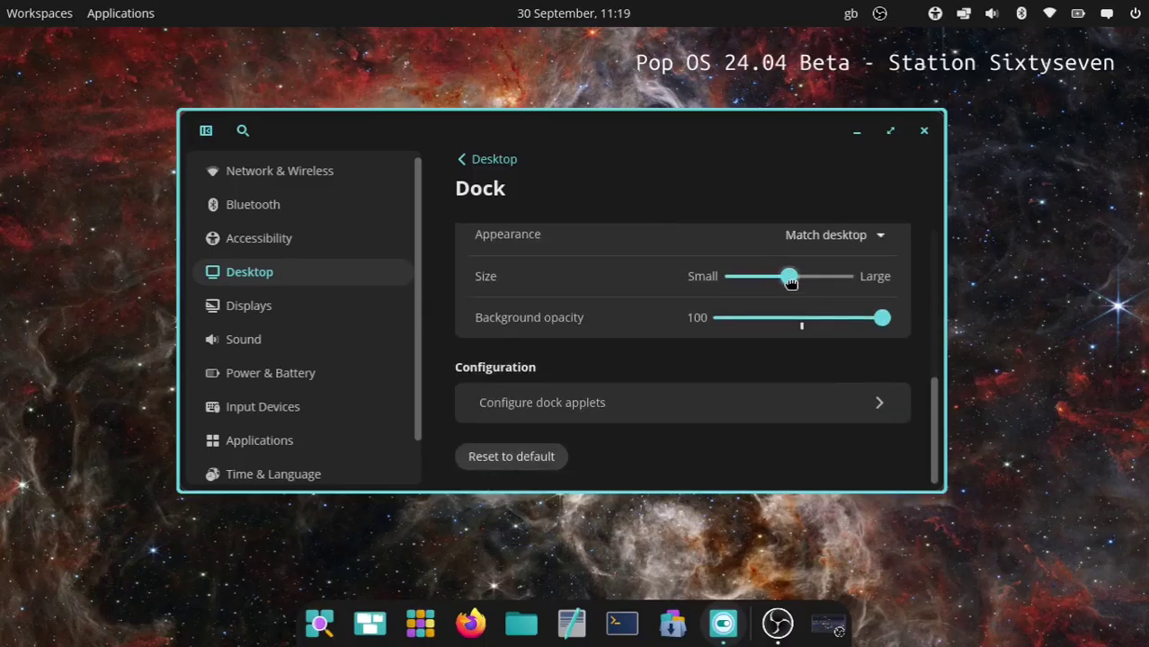
pyautogui.moveTo(789, 284); pyautogui.dragTo(765, 285)
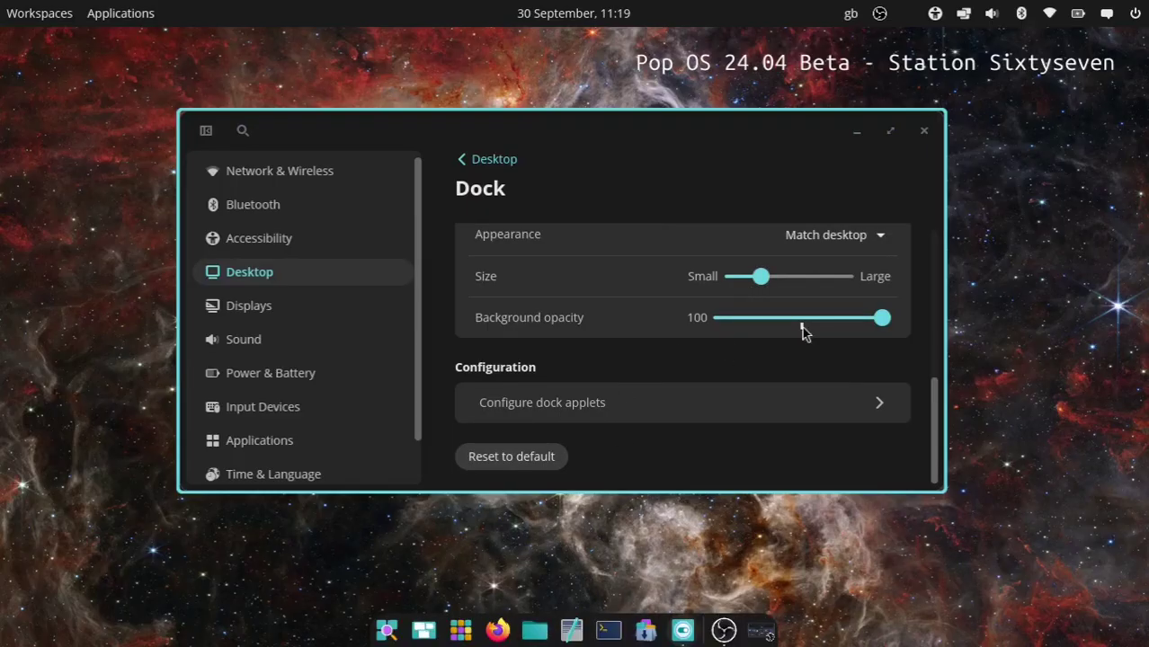
# Set the dock's background opacity to 0 and look through the configured dock applets.
pyautogui.moveTo(880, 325); pyautogui.dragTo(641, 336)
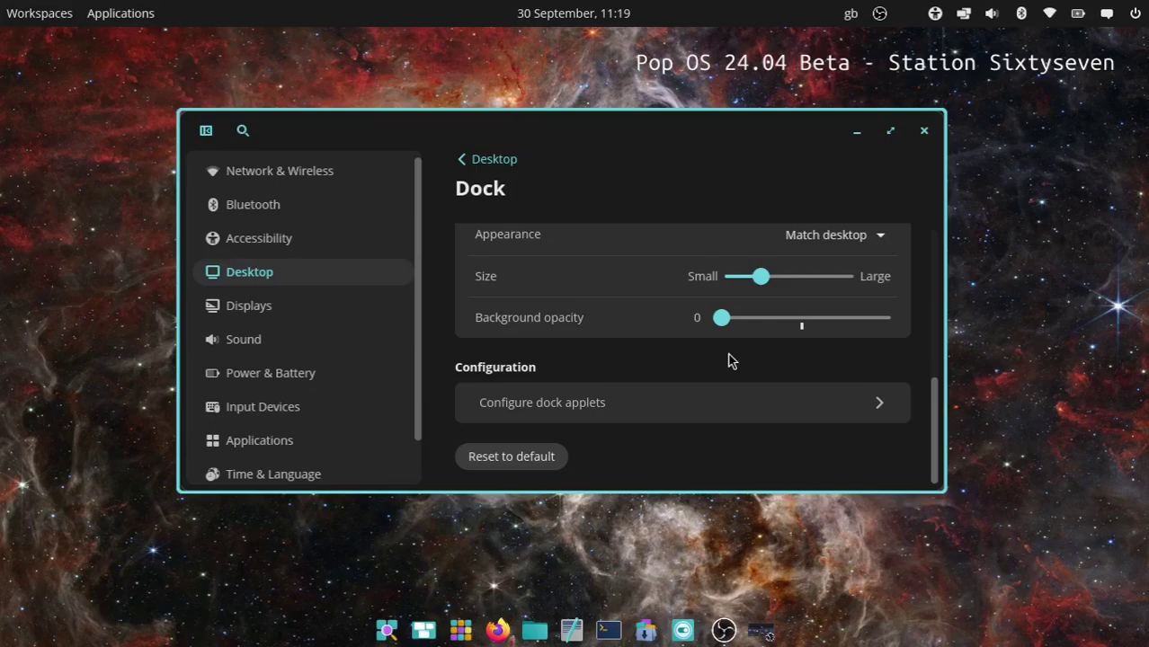
pyautogui.click(541, 415)
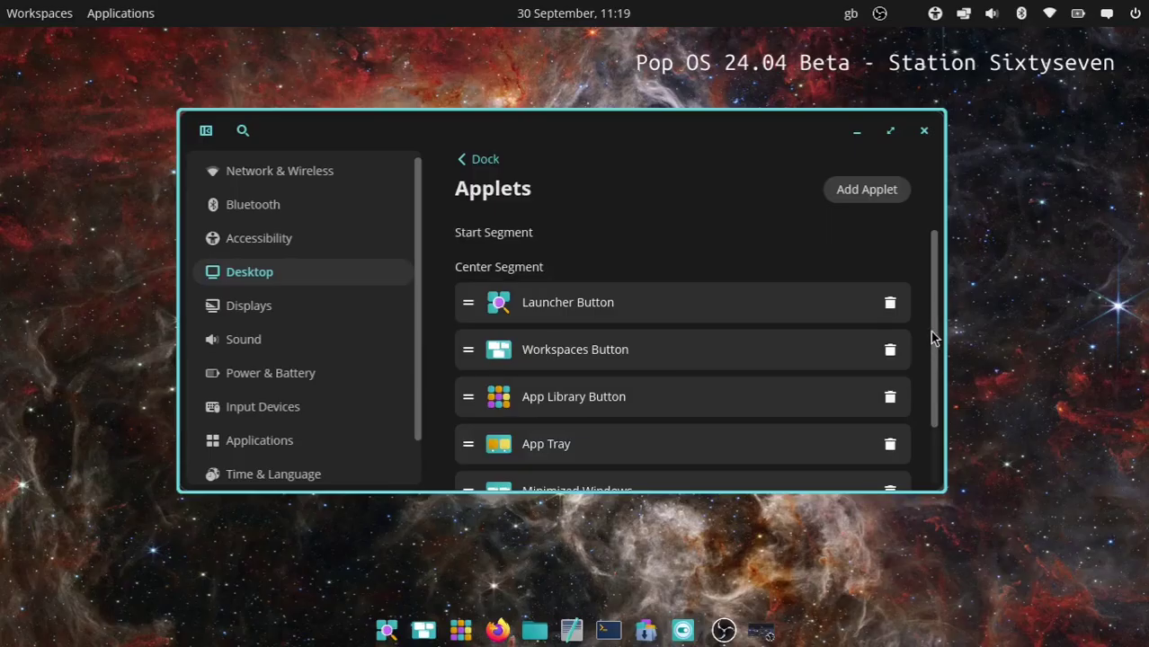
pyautogui.moveTo(933, 331); pyautogui.dragTo(933, 406)
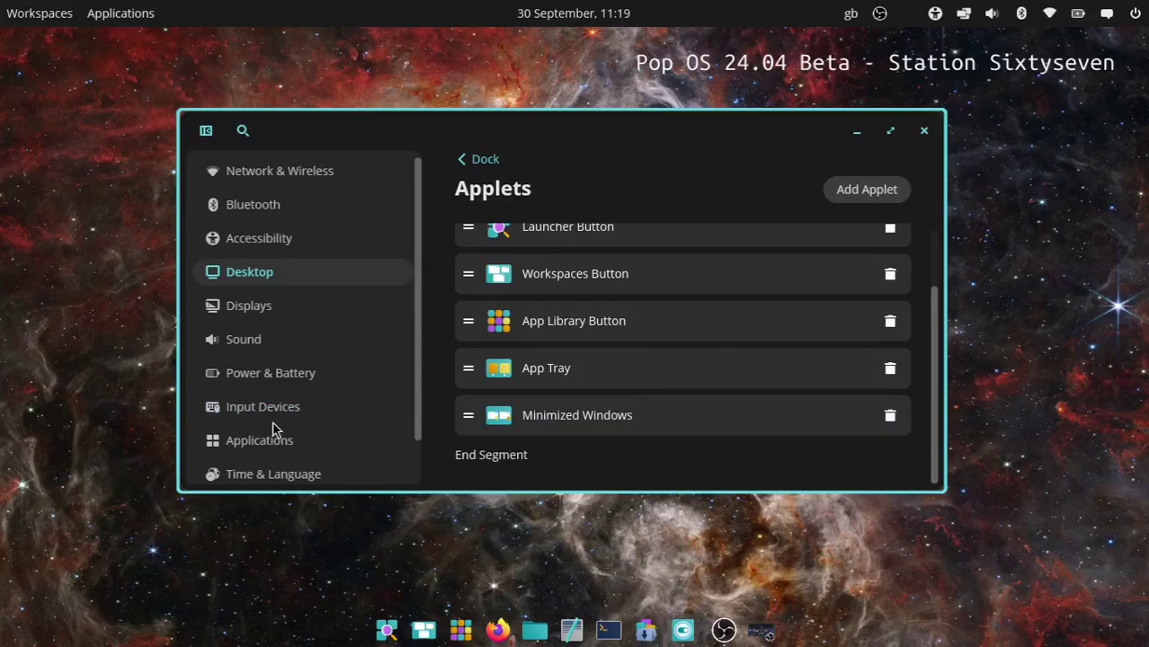
# Open the About page under System & Accounts and examine the hardware and operating system details in a maximized window.
pyautogui.scroll(-1, 300, 403)
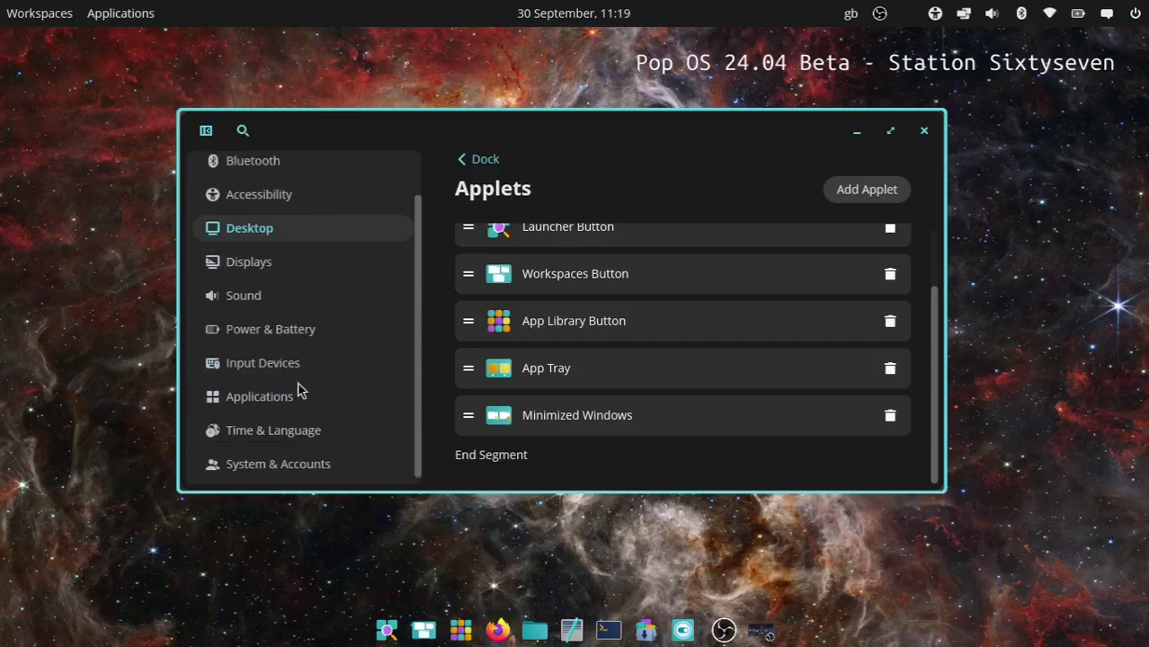
pyautogui.click(292, 474)
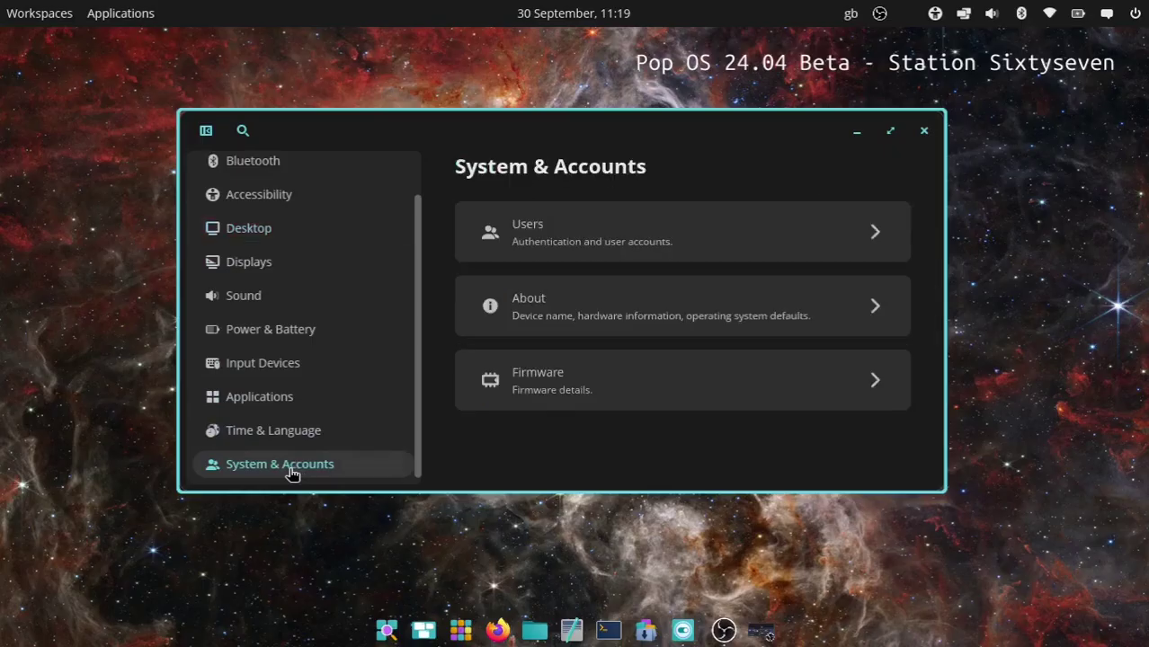
pyautogui.click(535, 306)
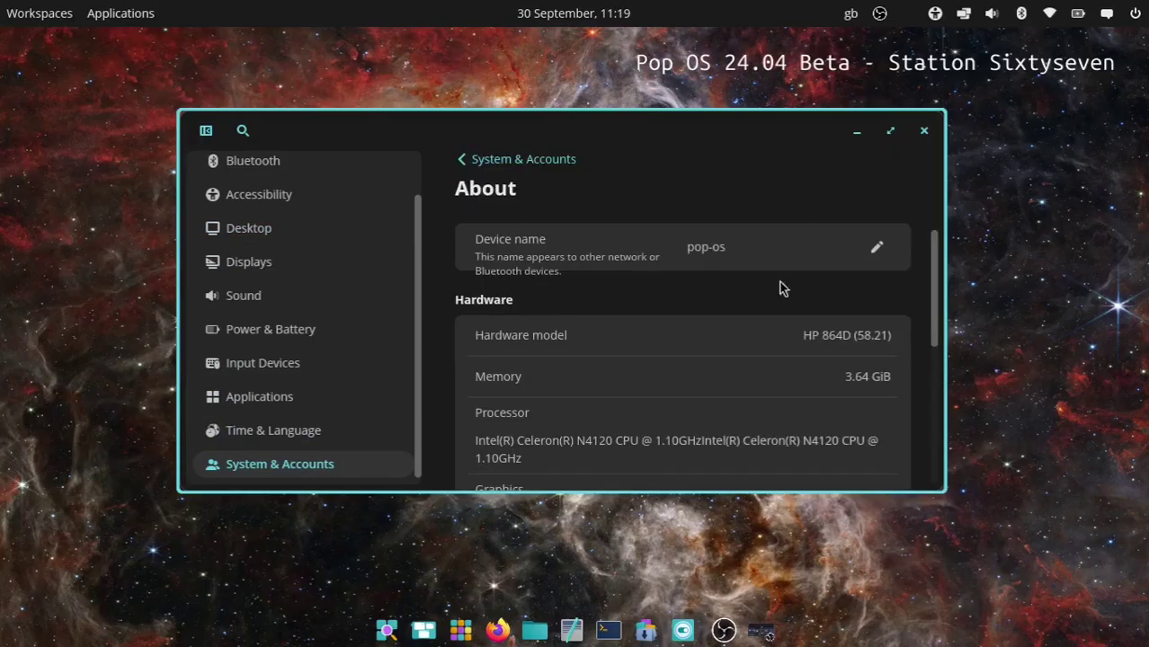
pyautogui.click(890, 130)
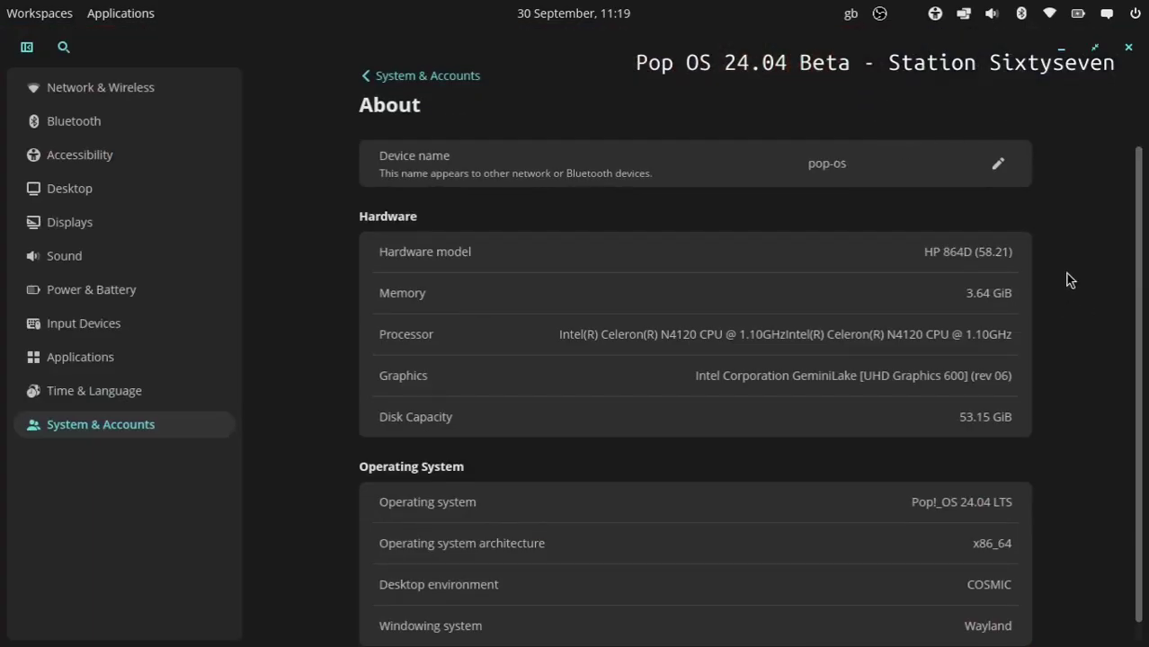
pyautogui.scroll(-1, 1067, 280)
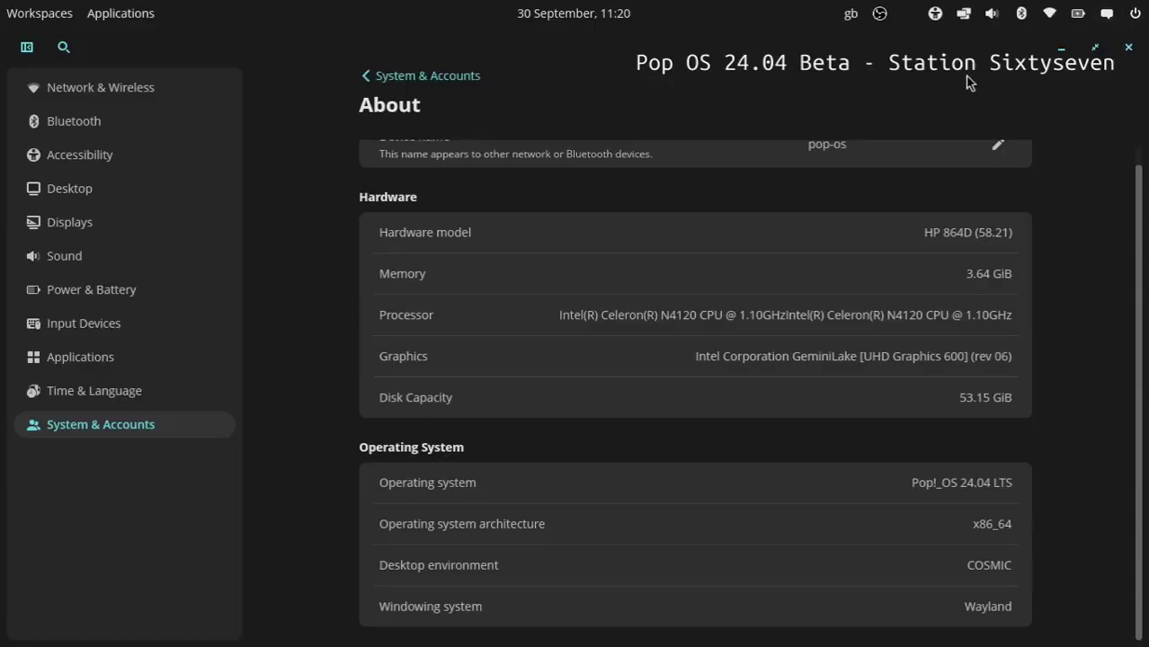
pyautogui.click(1094, 47)
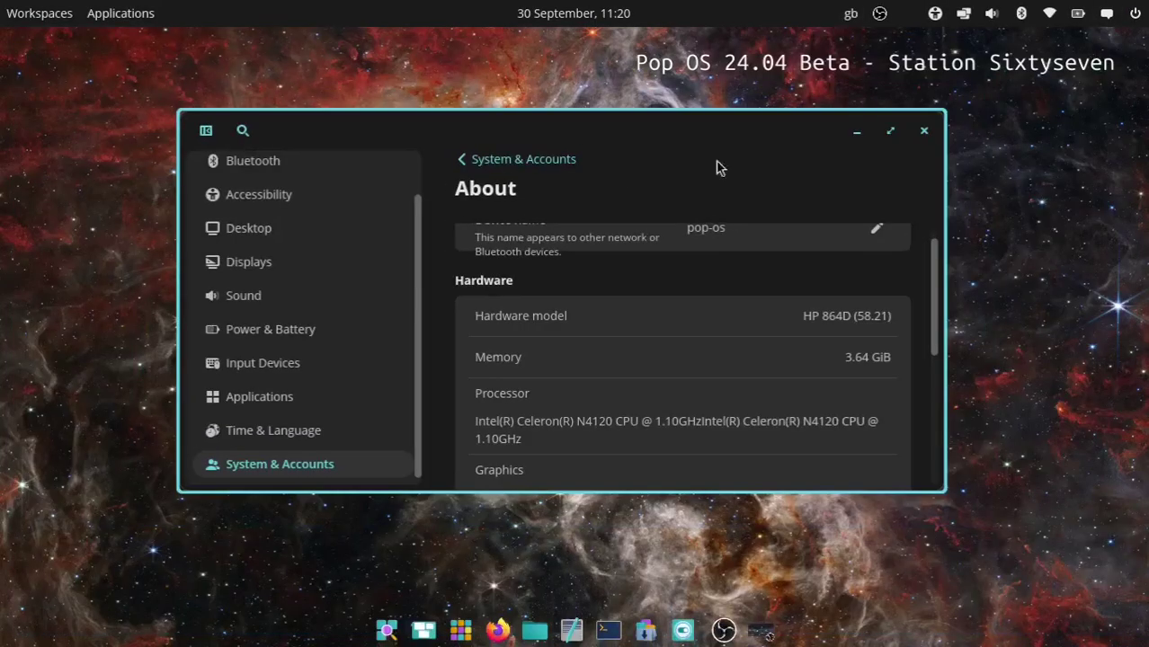
# Launch COSMIC Text Editor and tile it on the right half of the desktop with the settings window on the left half.
pyautogui.moveTo(664, 126); pyautogui.dragTo(698, 133)
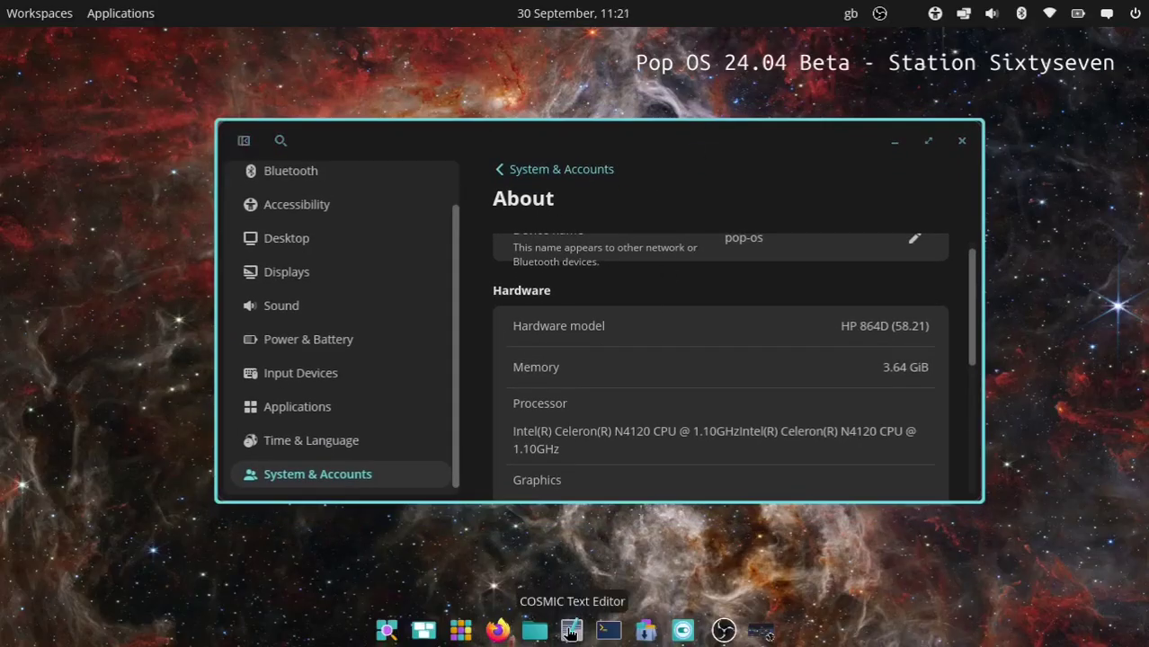
pyautogui.click(572, 630)
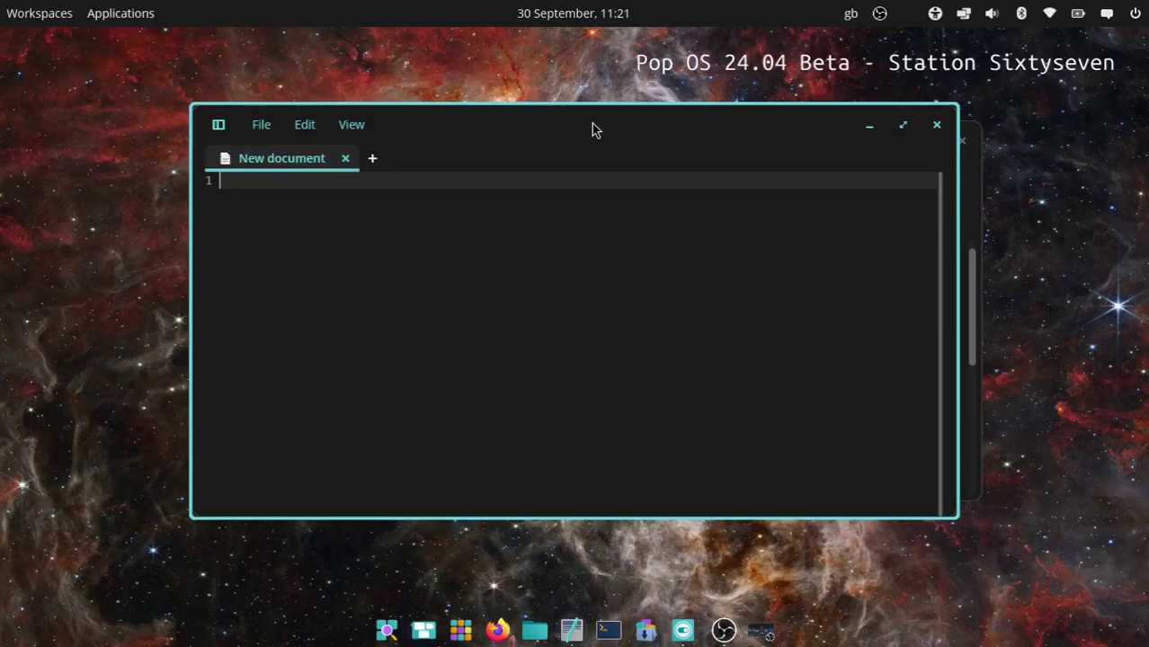
pyautogui.moveTo(591, 123); pyautogui.dragTo(1147, 236)
pyautogui.moveTo(467, 146); pyautogui.dragTo(4, 295)
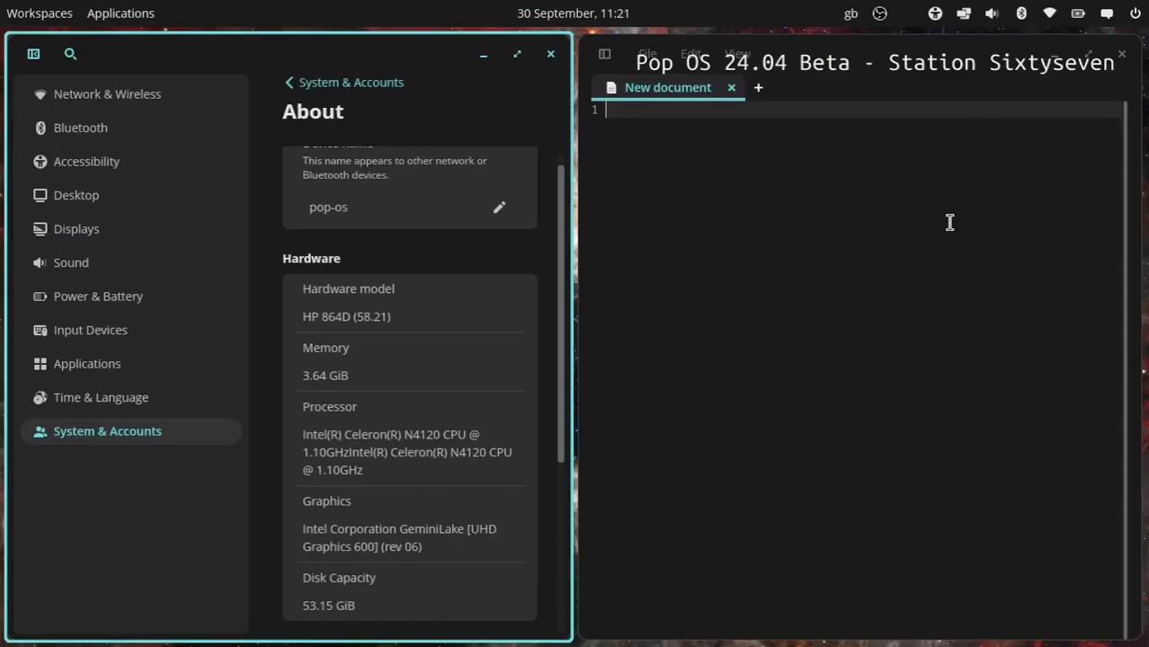
# Switch focus to the tiled text editor window and close it.
pyautogui.click(851, 54)
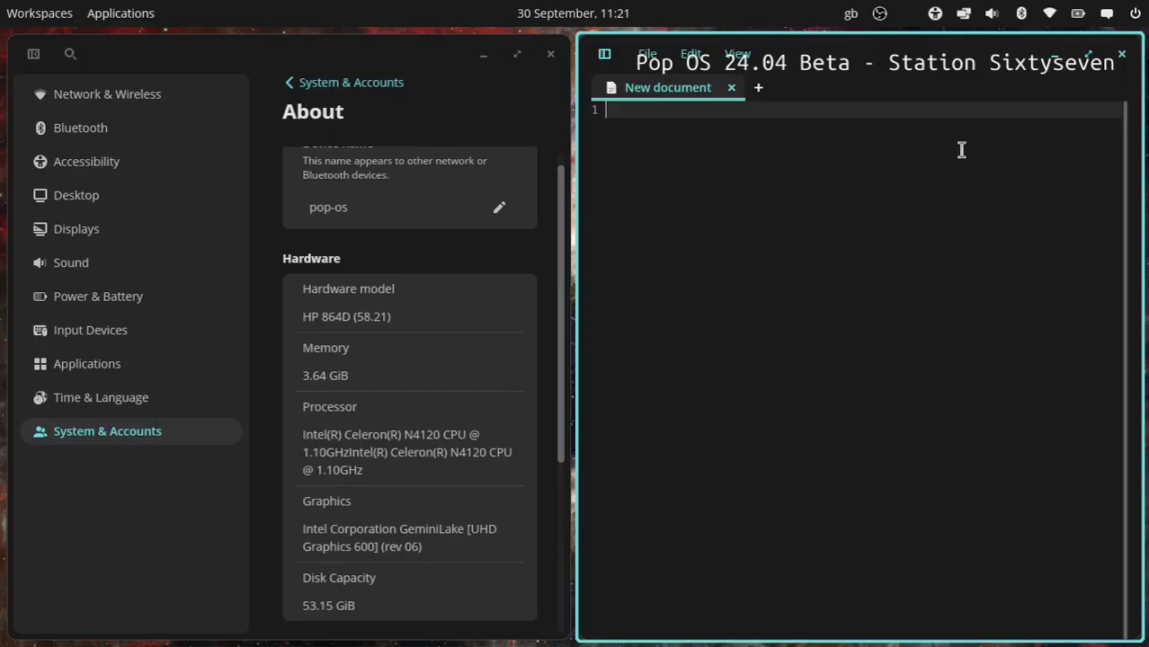
pyautogui.click(1122, 55)
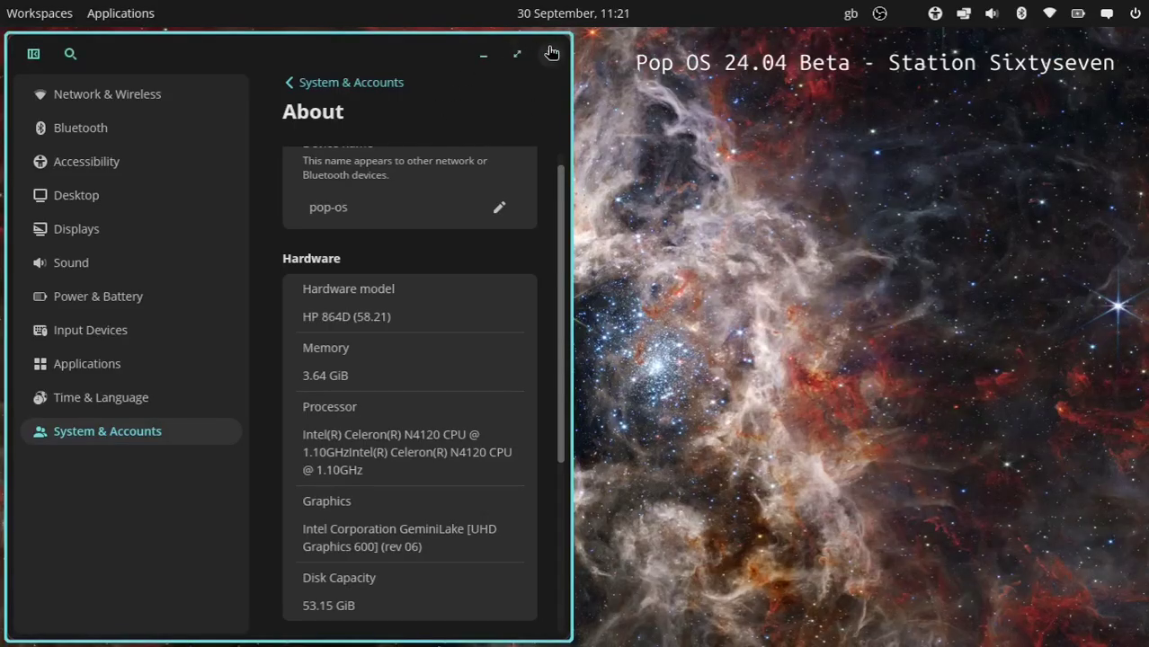